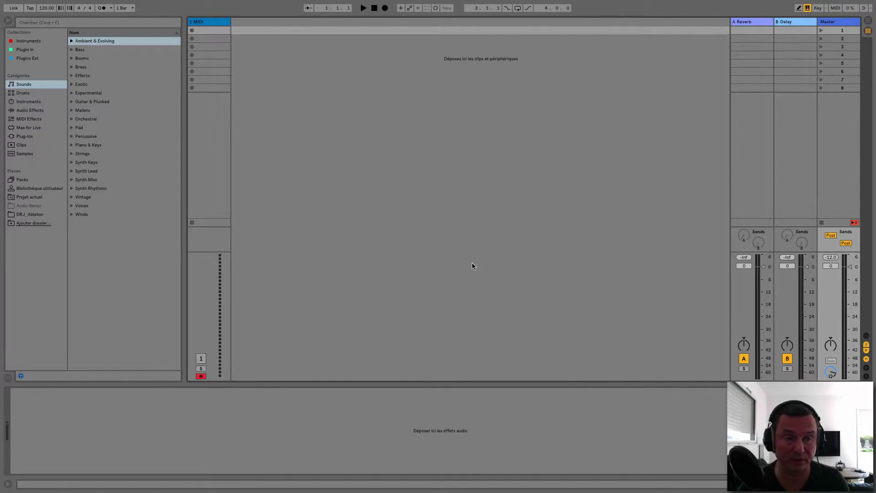
# Load the Auto Filter, EQ Three and Reverb audio effects, in that order, onto the MIDI track.
pyautogui.click(26, 111)
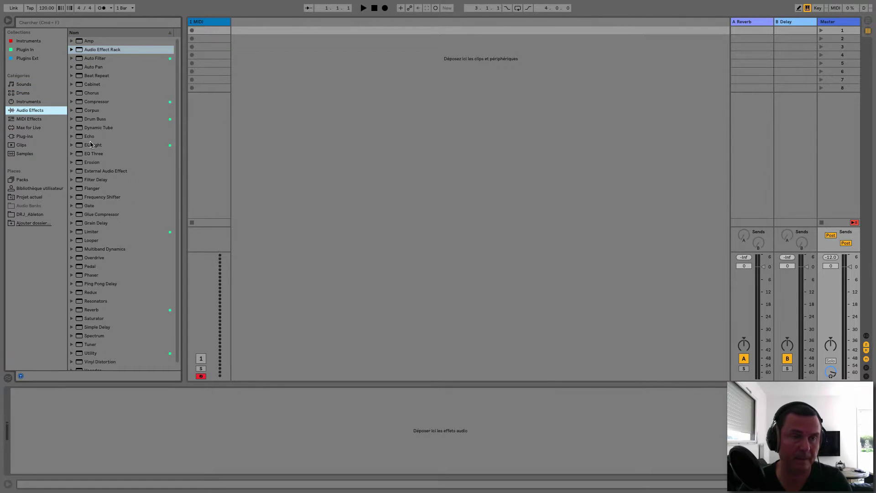
pyautogui.doubleClick(92, 59)
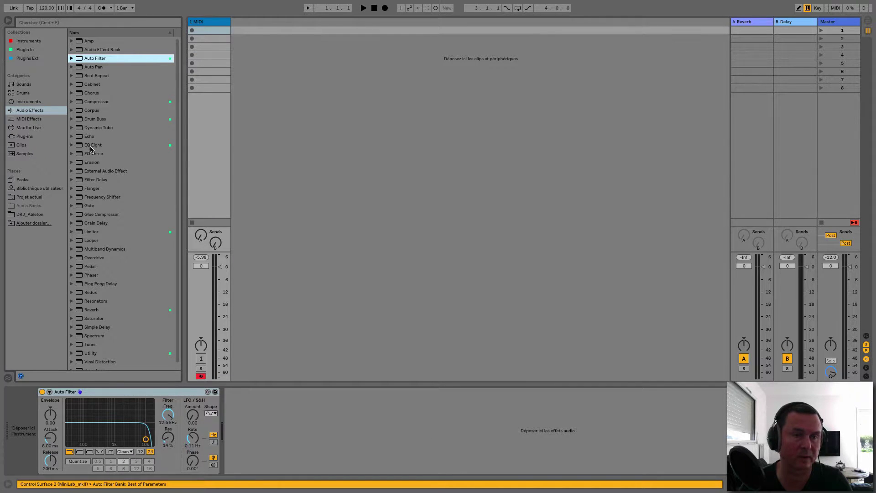
pyautogui.moveTo(85, 156); pyautogui.dragTo(204, 170)
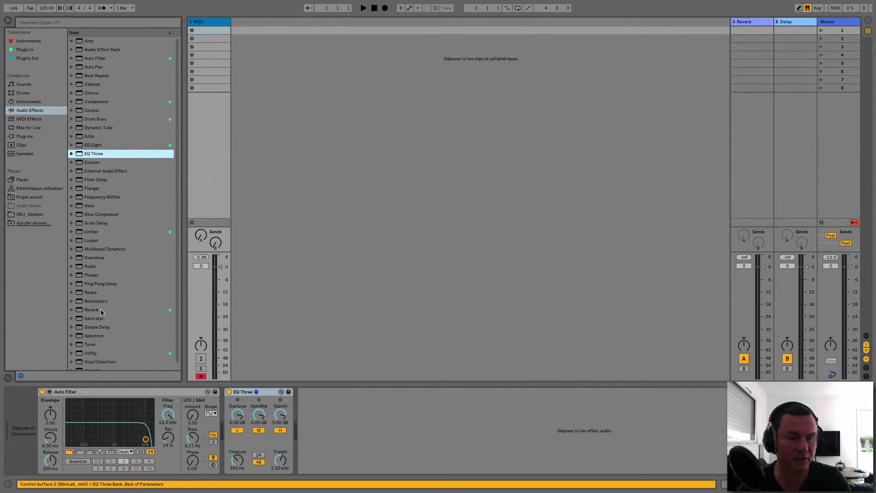
pyautogui.moveTo(92, 313); pyautogui.dragTo(341, 400)
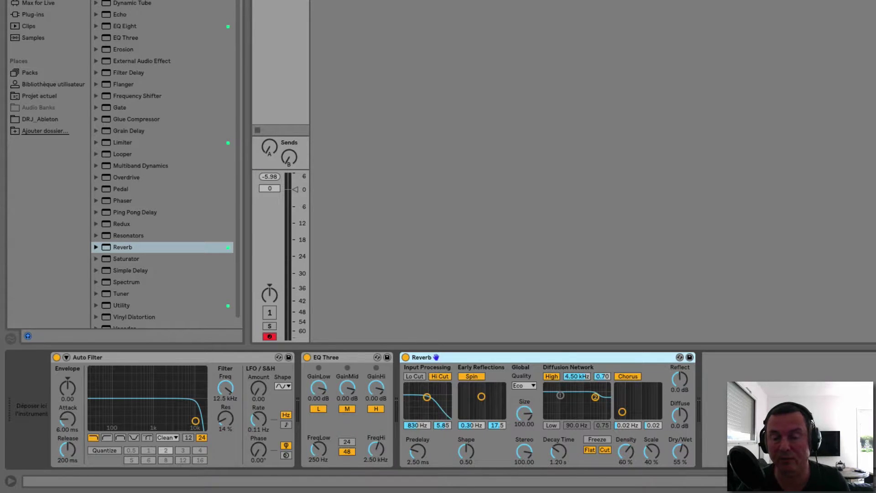
# Try the Reverb's Dry/Wet amount at 0 % and at 100 %.
pyautogui.click(682, 447)
pyautogui.moveTo(681, 446)
pyautogui.mouseDown()
pyautogui.moveTo(681, 470)
pyautogui.moveTo(688, 441)
pyautogui.mouseUp()
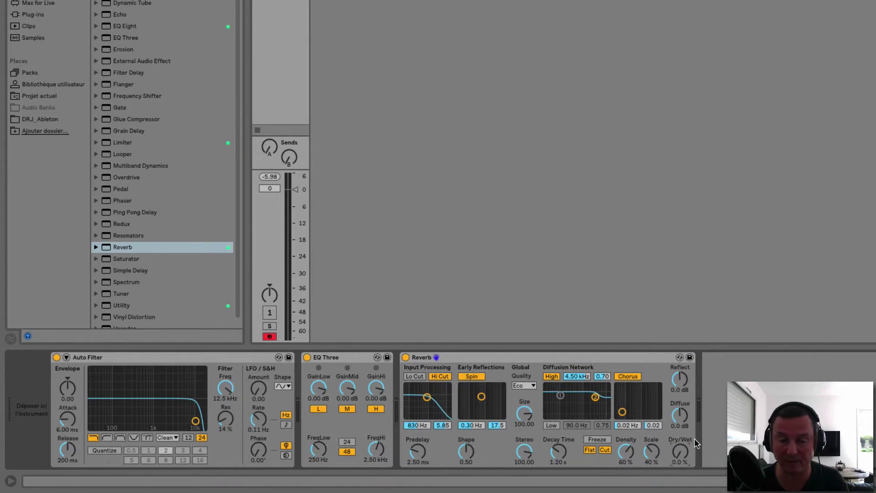
pyautogui.moveTo(685, 456); pyautogui.dragTo(685, 406)
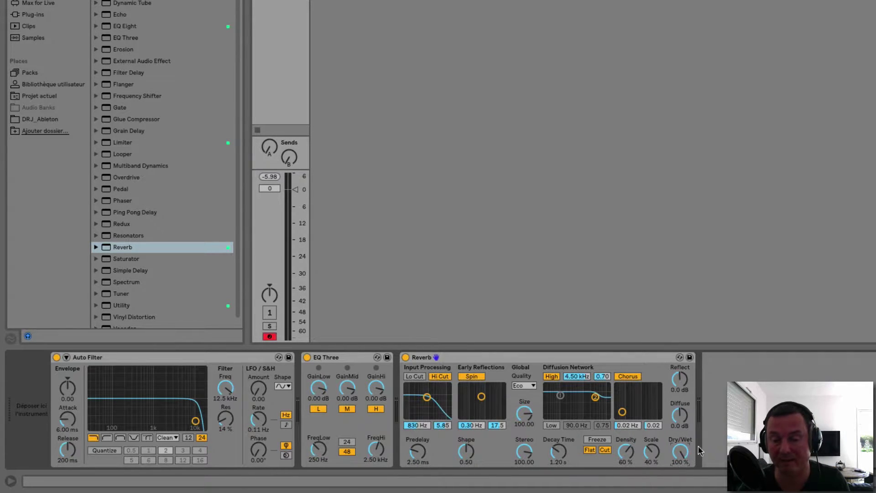
# Delete the Reverb from the MIDI track's device chain.
pyautogui.click(347, 360)
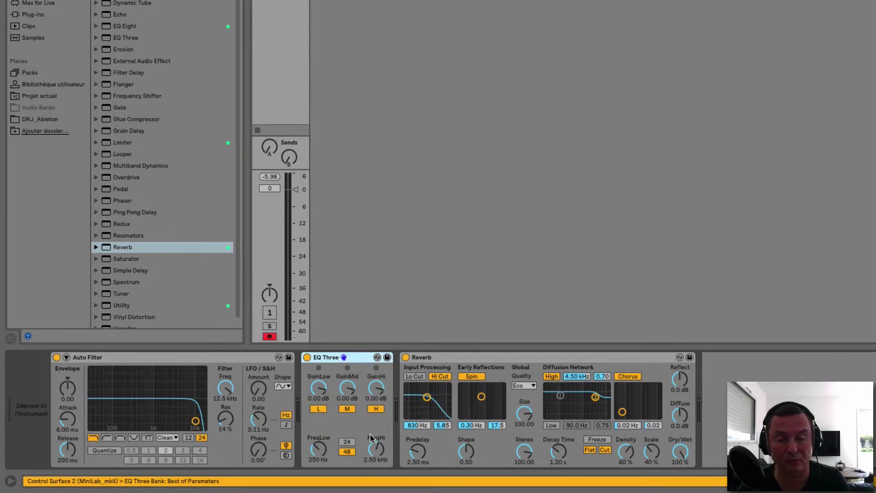
pyautogui.click(170, 357)
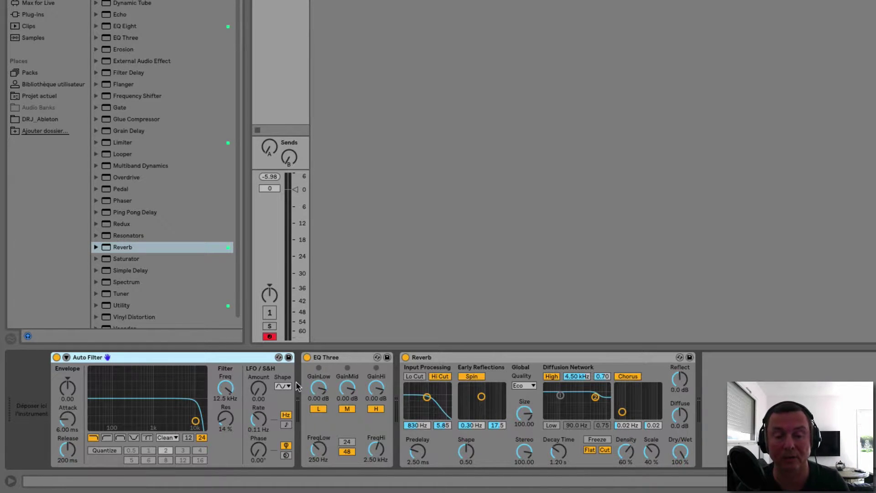
pyautogui.click(444, 356)
pyautogui.press('Delete')
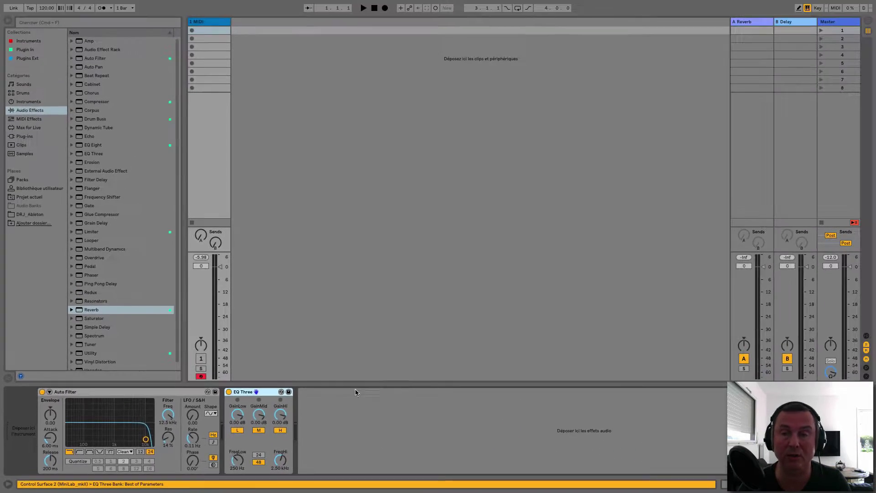
# Insert a new return track beside the Reverb and Delay returns.
pyautogui.rightClick(688, 164)
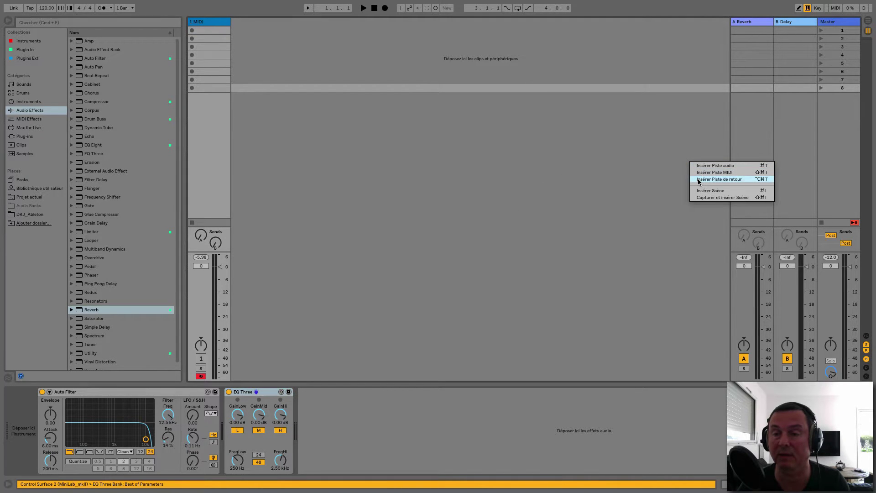
pyautogui.click(696, 179)
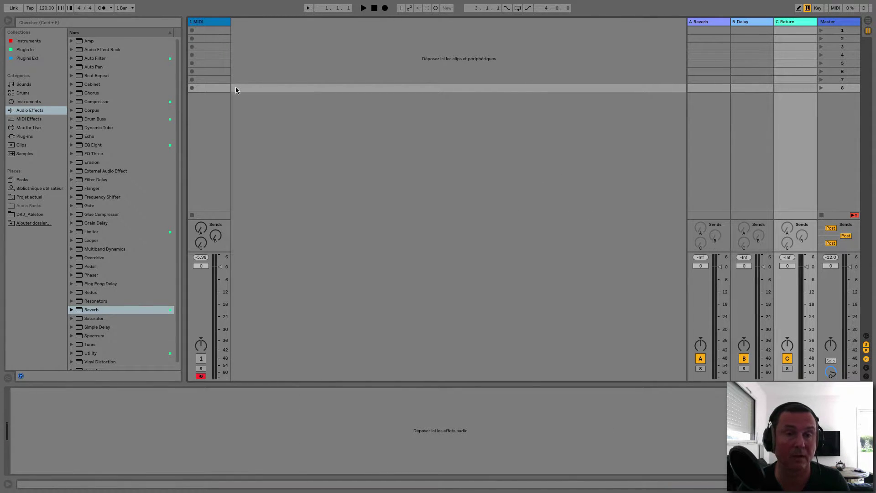
# Delete EQ Three from the MIDI track and move its Auto Filter onto return track C.
pyautogui.click(210, 21)
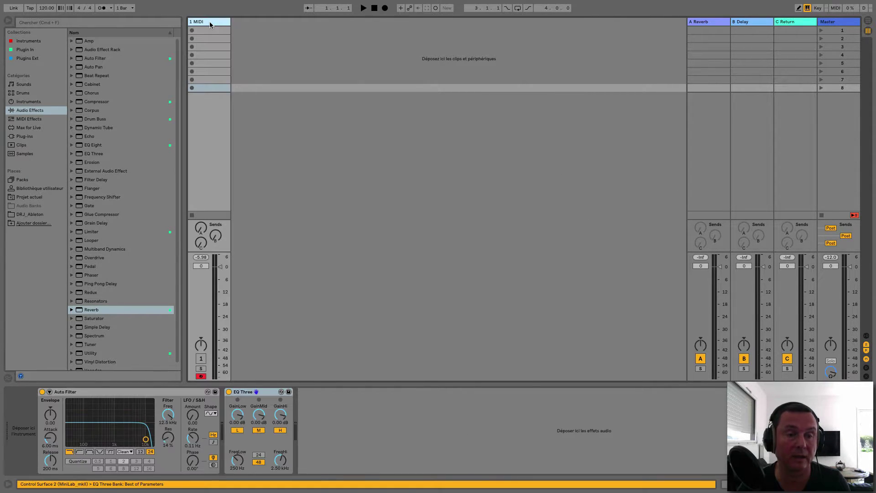
pyautogui.click(246, 392)
pyautogui.press('Delete')
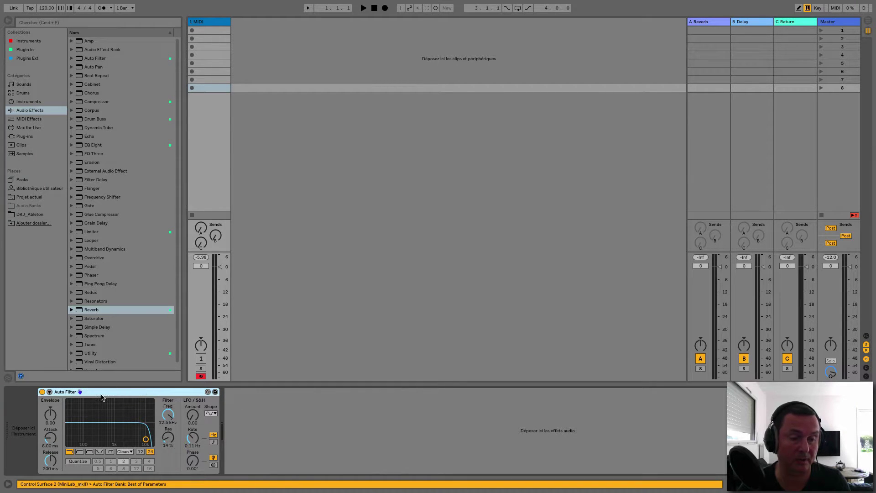
pyautogui.moveTo(455, 312); pyautogui.dragTo(795, 175)
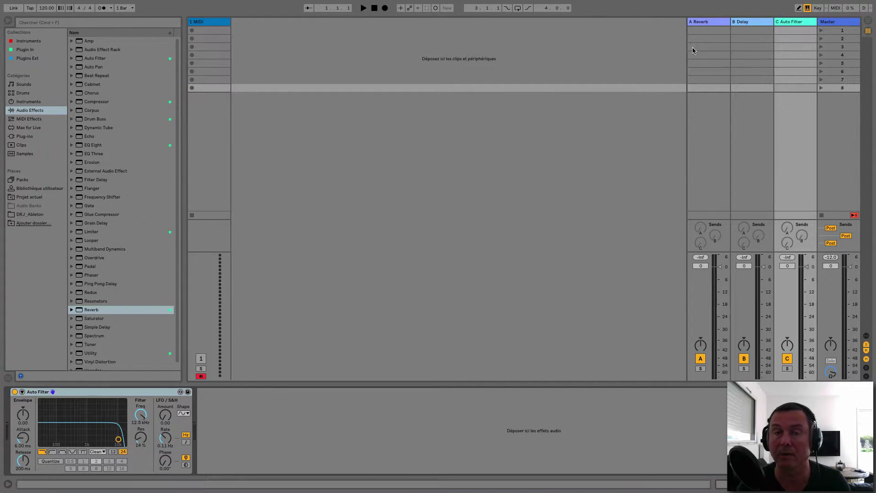
# Load the Operator instrument onto the MIDI track with its device view collapsed, and try out the send to return C.
pyautogui.click(29, 103)
pyautogui.moveTo(96, 101); pyautogui.dragTo(216, 98)
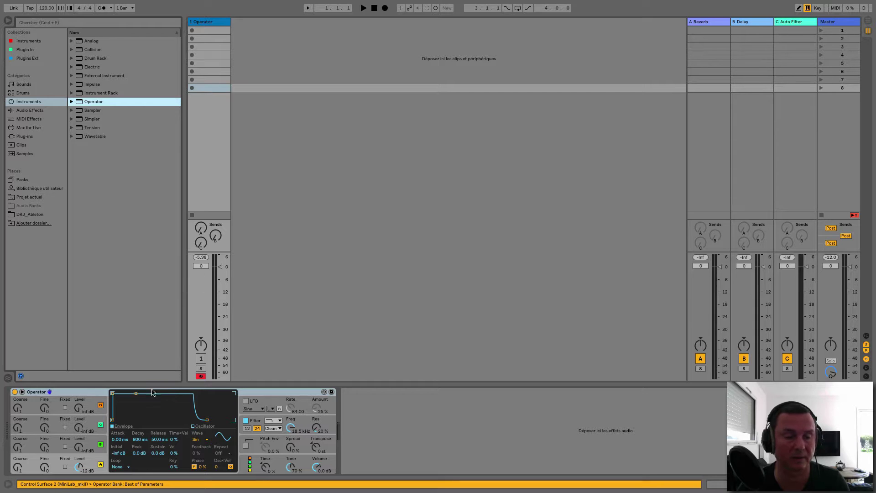
pyautogui.doubleClick(89, 391)
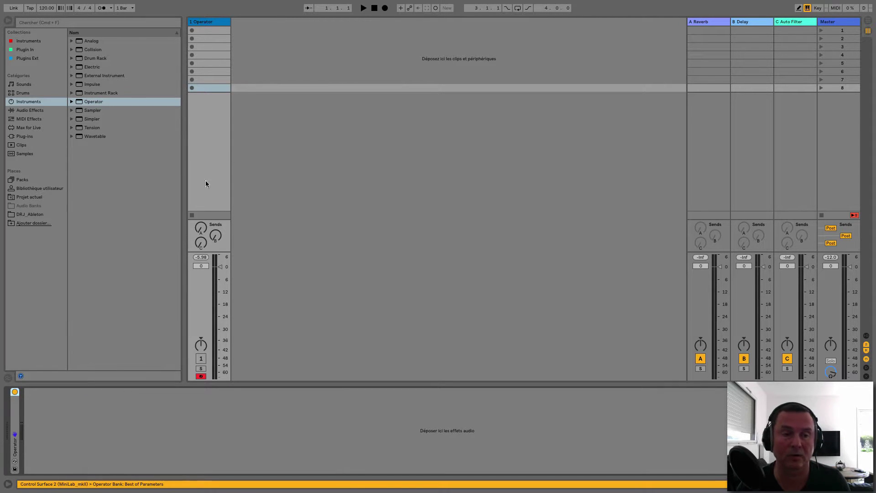
pyautogui.moveTo(201, 243)
pyautogui.mouseDown()
pyautogui.moveTo(201, 228)
pyautogui.moveTo(201, 251)
pyautogui.moveTo(201, 233)
pyautogui.mouseUp()
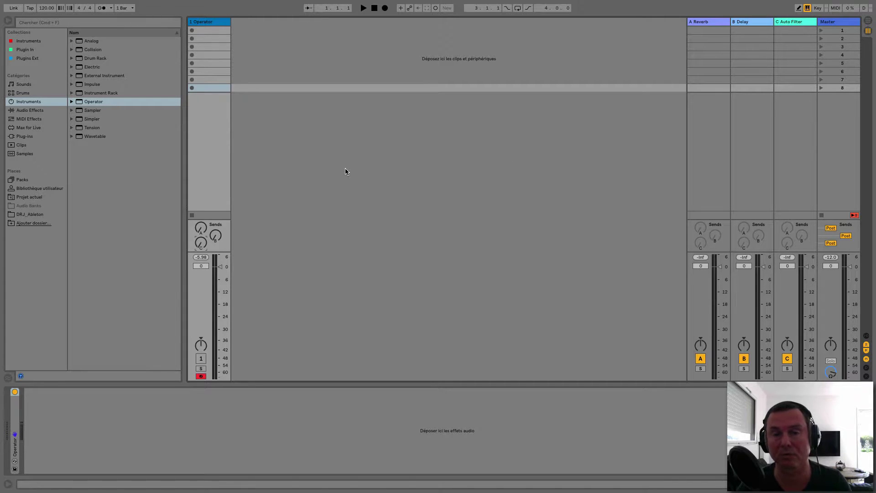
# Add an Audio Effect Rack after Operator and show the rack's macro controls and chain list.
pyautogui.click(214, 23)
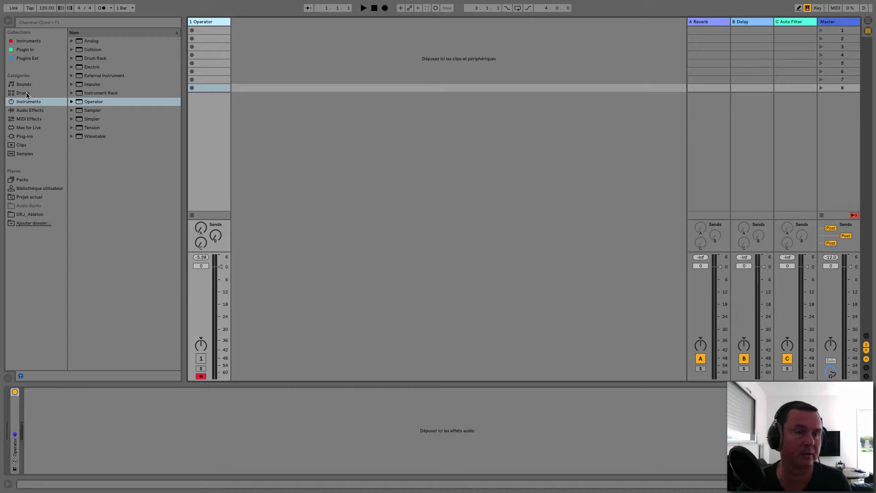
pyautogui.click(29, 111)
pyautogui.moveTo(100, 50); pyautogui.dragTo(209, 71)
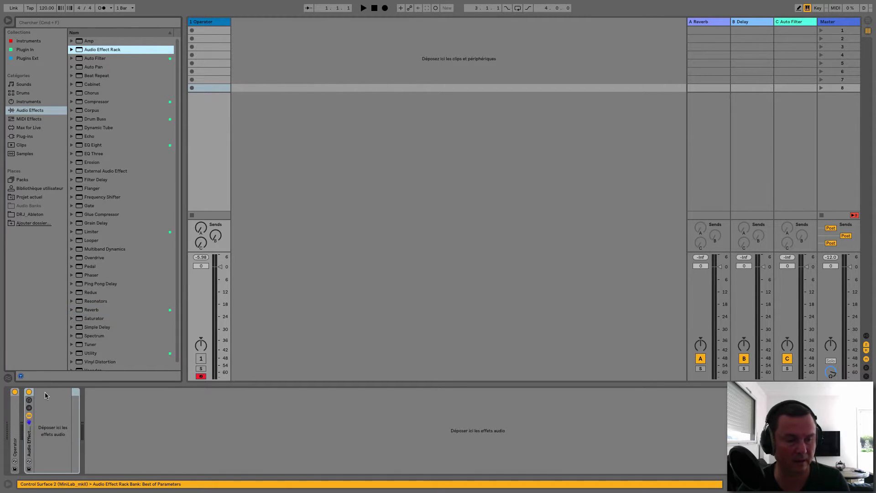
pyautogui.click(28, 399)
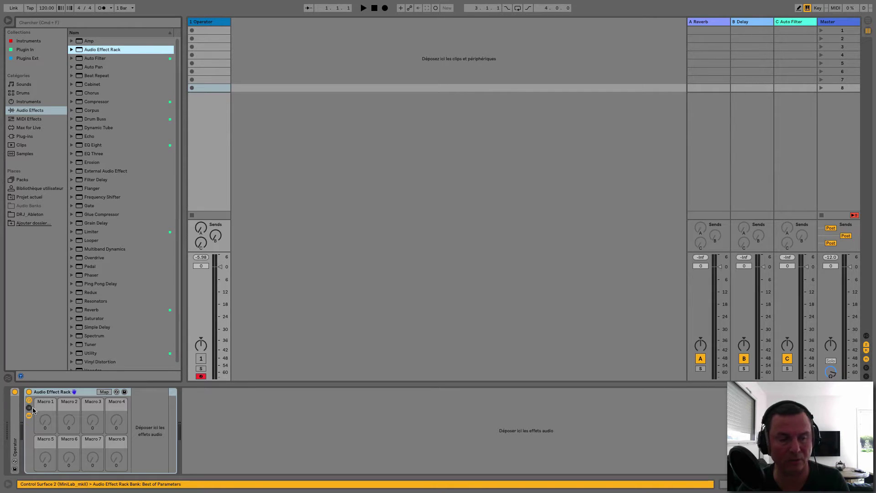
pyautogui.click(29, 408)
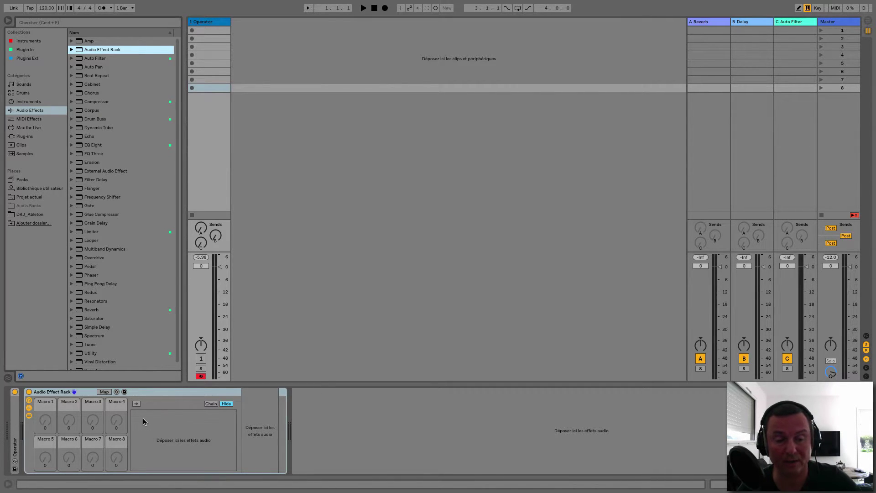
pyautogui.rightClick(169, 424)
pyautogui.click(159, 436)
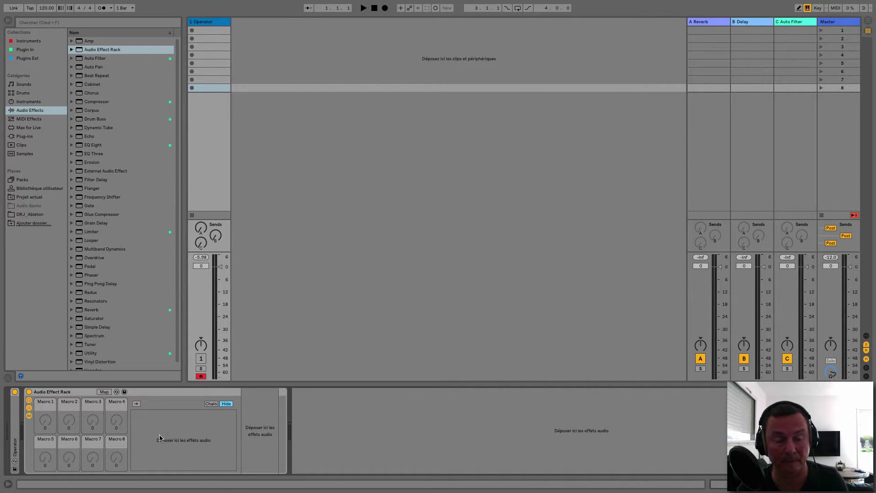
pyautogui.rightClick(159, 436)
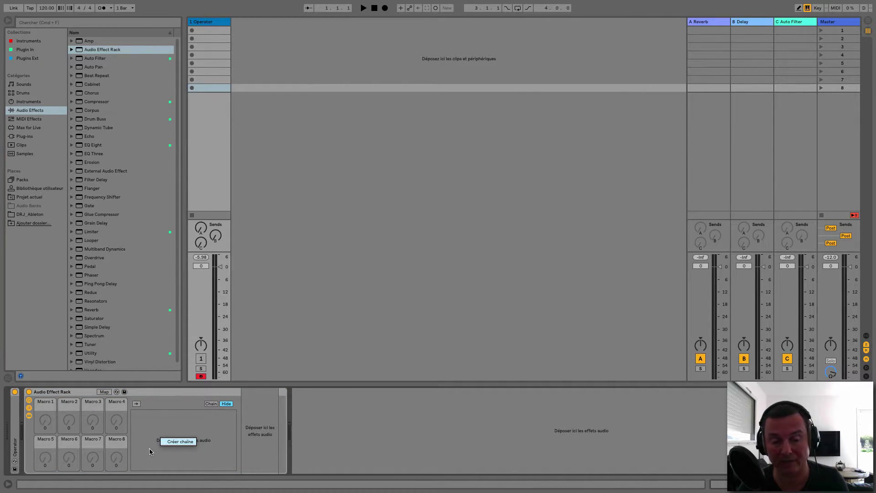
pyautogui.click(149, 449)
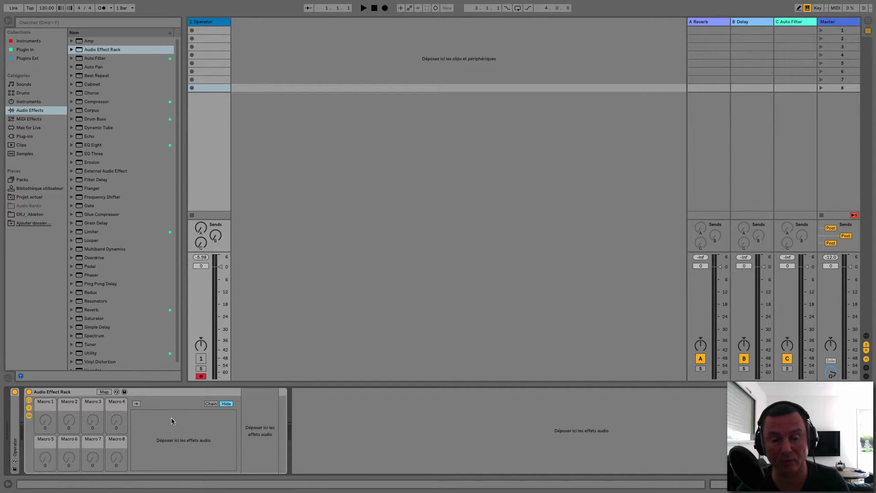
# Rename the rack's Macro 1 as "Dy/Wet".
pyautogui.moveTo(45, 420); pyautogui.dragTo(45, 404)
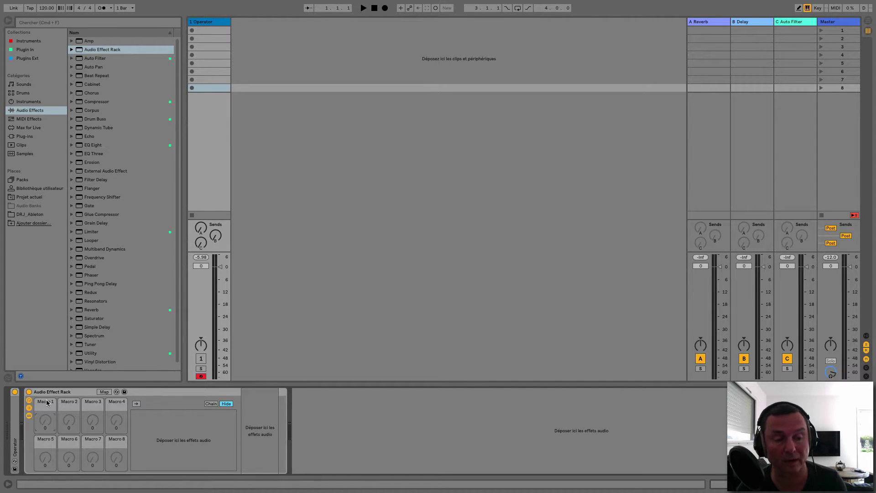
pyautogui.press('super+r')
pyautogui.write('Dy/Wet')
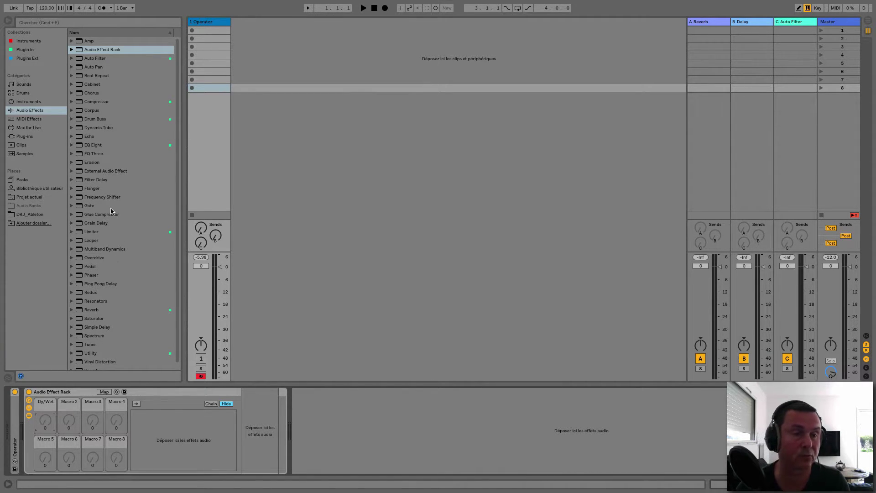
# Load the iZotope Ozone 8 plug-in onto the Operator track after the Audio Effect Rack.
pyautogui.click(24, 136)
pyautogui.moveTo(89, 254); pyautogui.dragTo(371, 388)
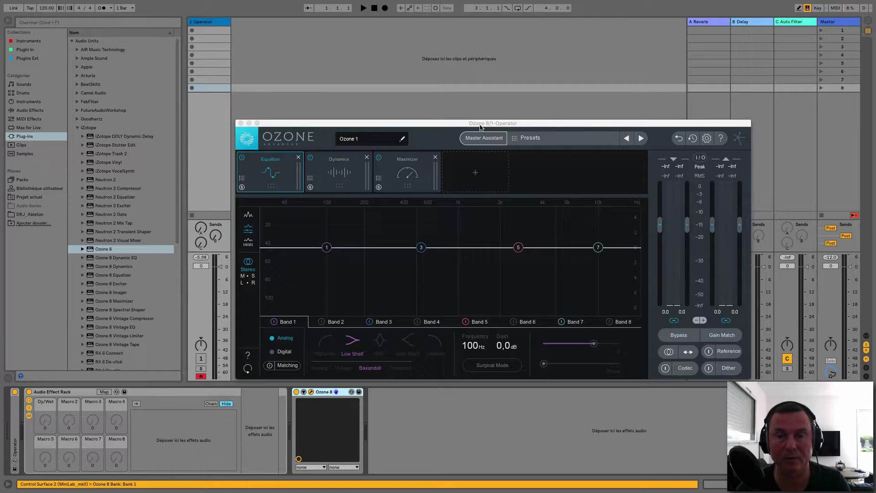
pyautogui.moveTo(480, 126)
pyautogui.mouseDown()
pyautogui.moveTo(479, 119)
pyautogui.moveTo(478, 128)
pyautogui.mouseUp()
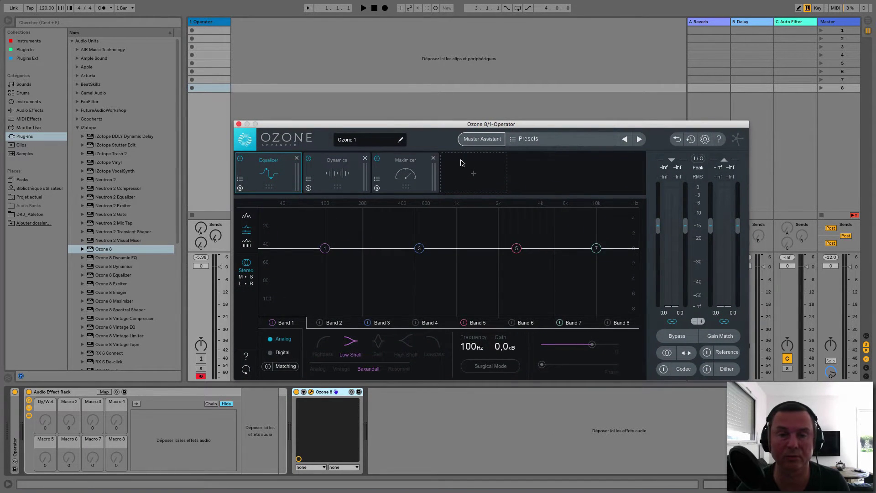
# Remove the Maximizer, Dynamics and Equalizer modules from Ozone's signal chain.
pyautogui.click(434, 158)
pyautogui.click(365, 159)
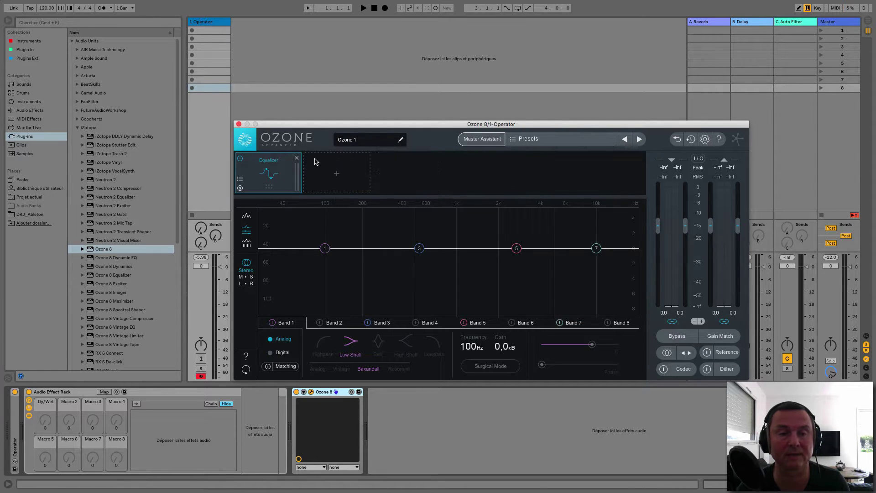
pyautogui.click(297, 159)
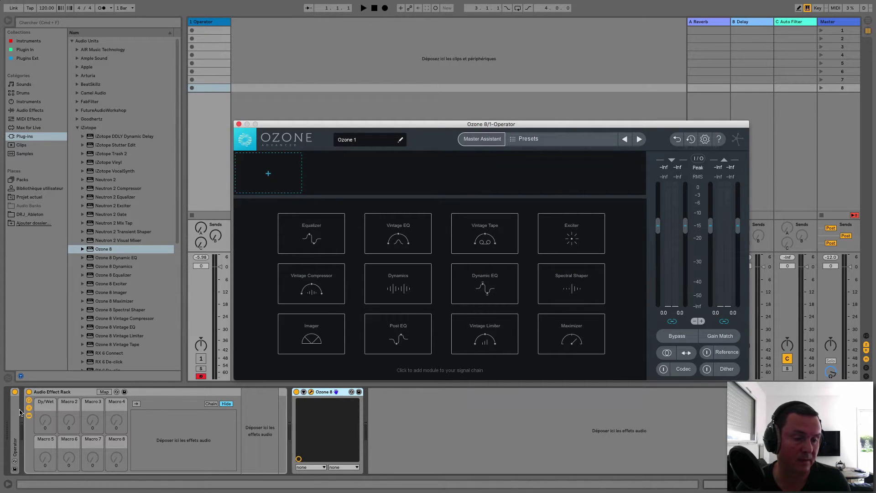
# Create an empty MIDI clip in the Operator track's first slot and close the Ozone window.
pyautogui.doubleClick(205, 31)
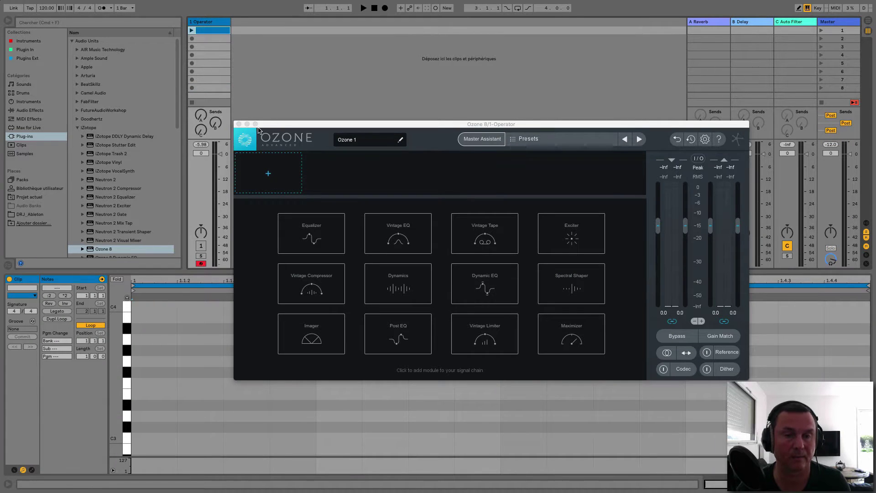
pyautogui.click(239, 124)
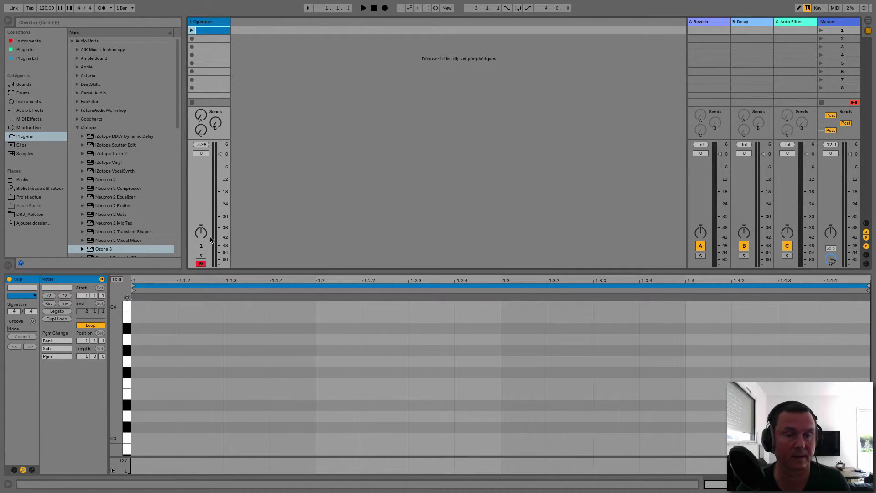
# Place a C2 note at the start of the MIDI clip and set the clip's loop length to 100 bars.
pyautogui.doubleClick(136, 439)
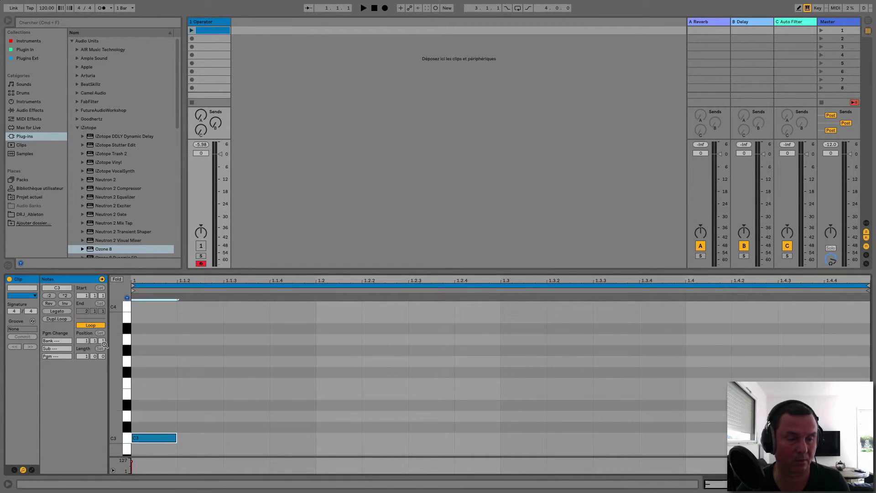
pyautogui.click(152, 440)
pyautogui.hotkey('shift', 'Down')
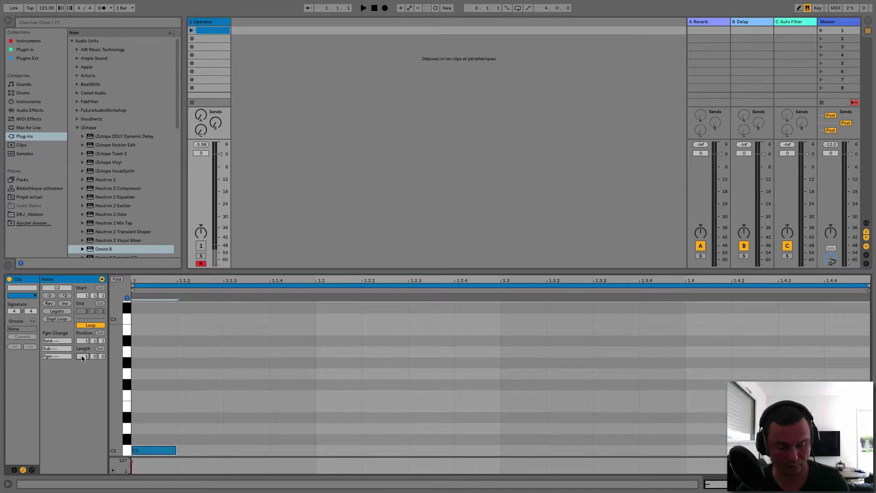
pyautogui.press('Return')
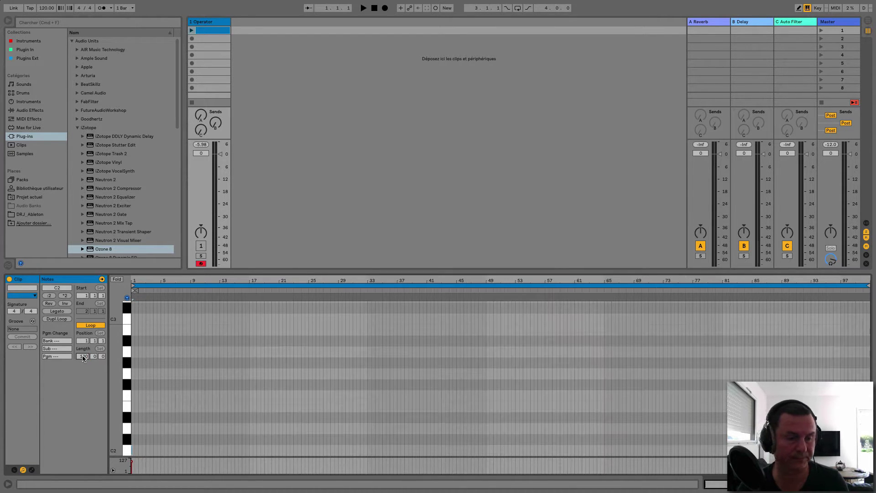
# Extend the C2 note over the whole clip with Legato and play the clip with the Operator track muted.
pyautogui.click(57, 311)
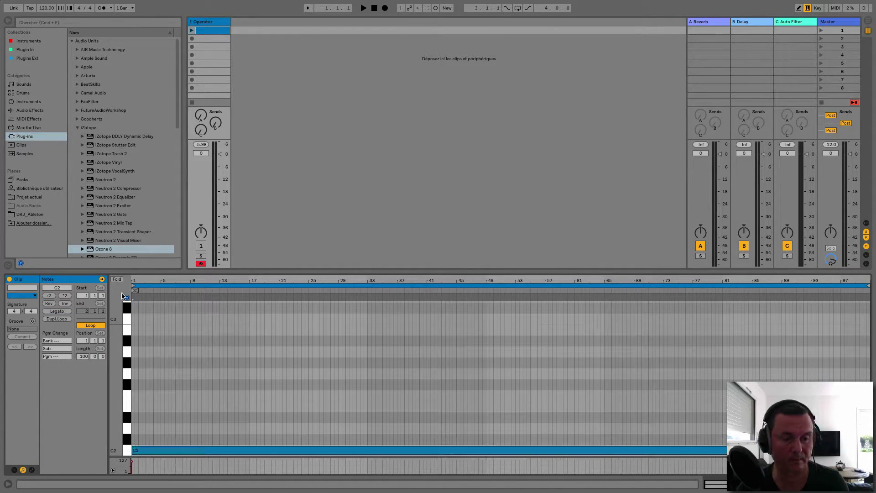
pyautogui.click(191, 31)
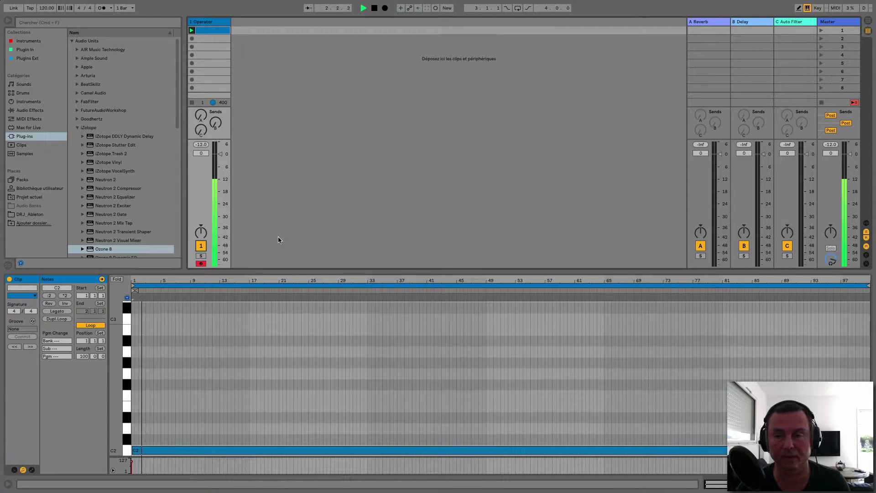
pyautogui.click(205, 21)
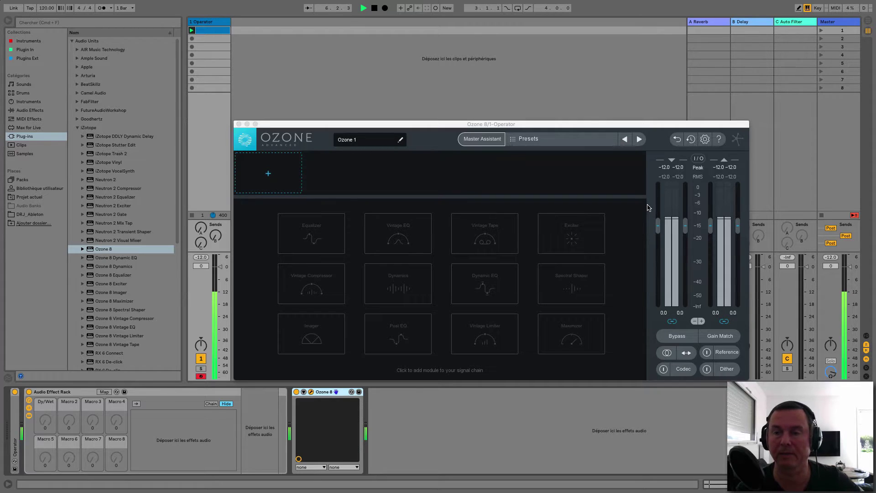
pyautogui.click(201, 358)
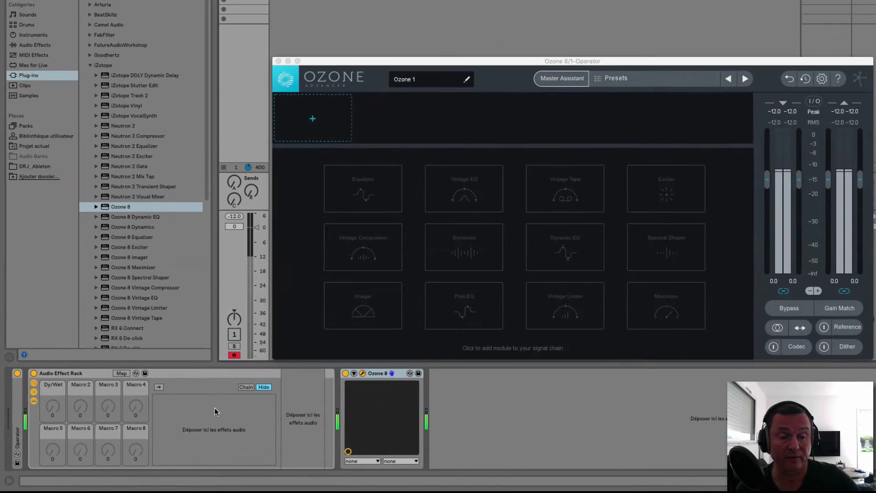
# Create a chain named Dry in the Audio Effect Rack and extend its chain selector zone from 0 to 127.
pyautogui.rightClick(215, 407)
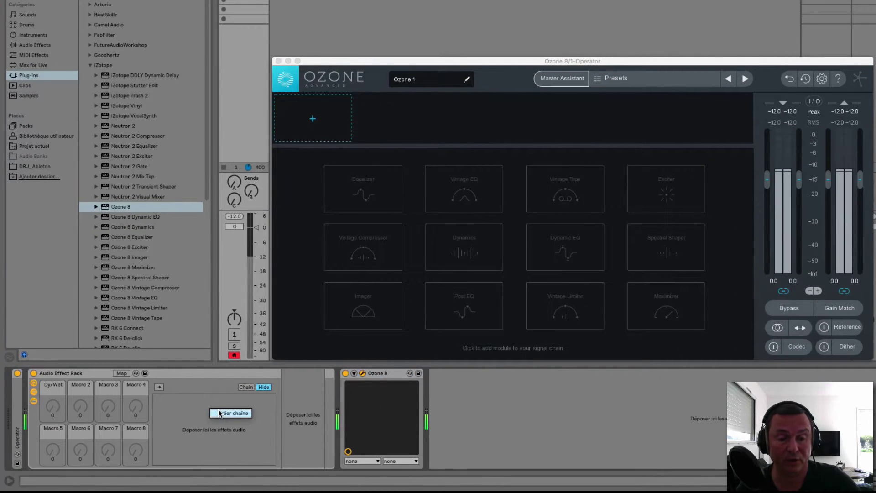
pyautogui.click(218, 409)
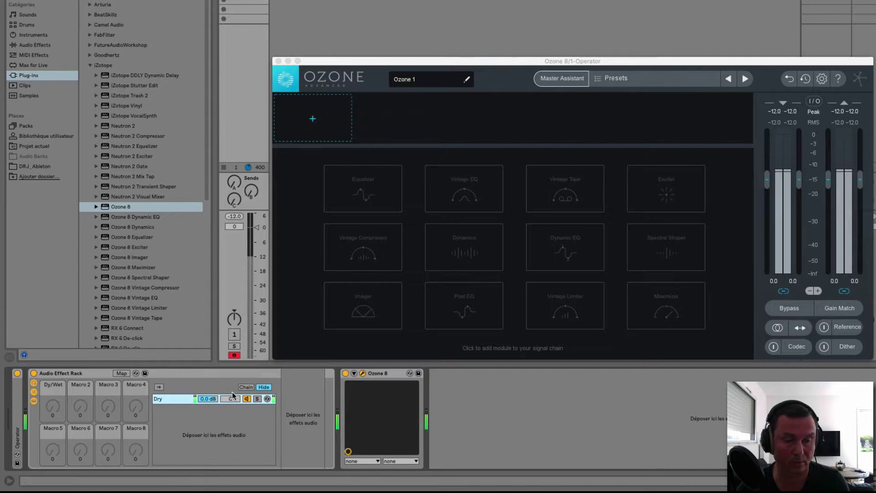
pyautogui.click(245, 387)
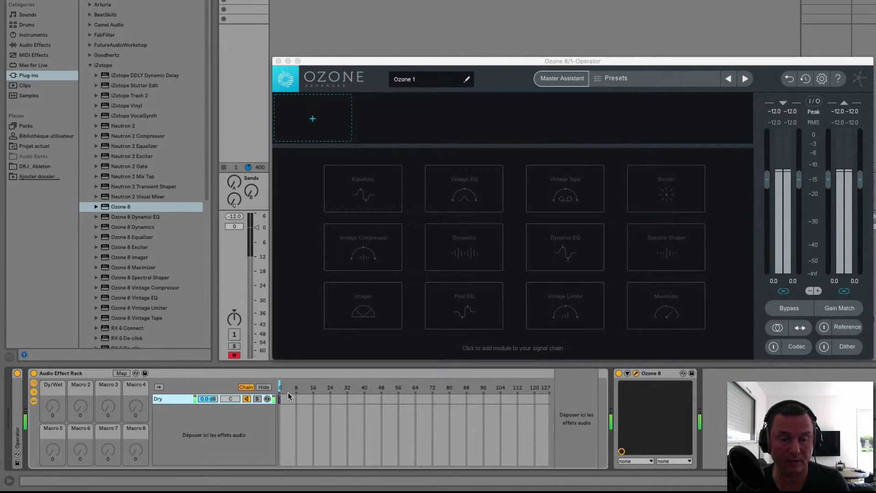
pyautogui.moveTo(53, 402); pyautogui.dragTo(53, 390)
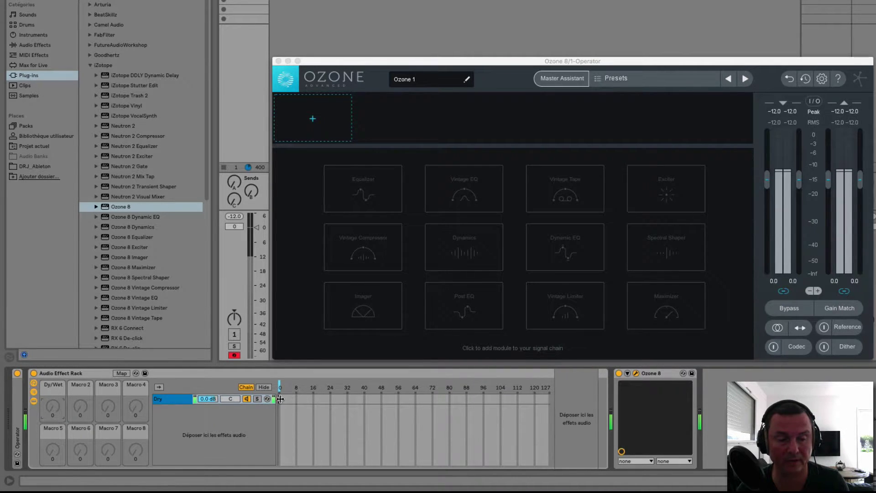
pyautogui.moveTo(281, 399); pyautogui.dragTo(568, 416)
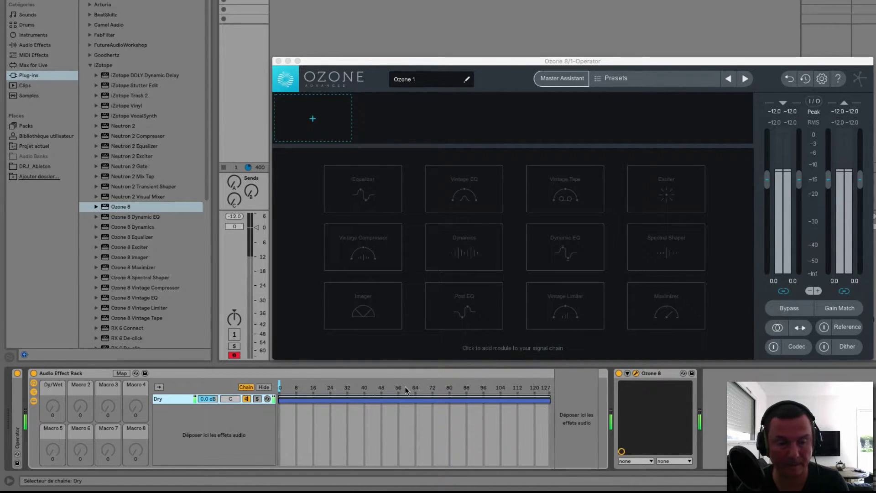
# Map the rack's chain selector to the first macro.
pyautogui.click(54, 407)
pyautogui.moveTo(53, 407); pyautogui.dragTo(53, 445)
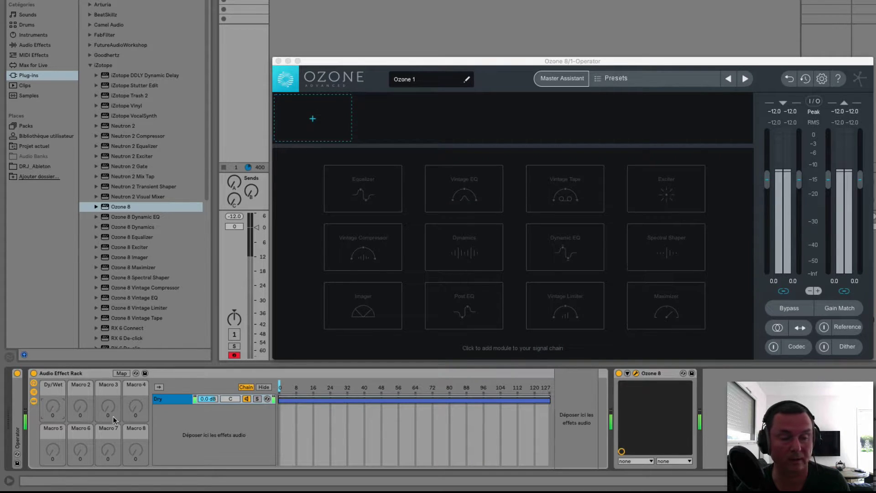
pyautogui.rightClick(278, 385)
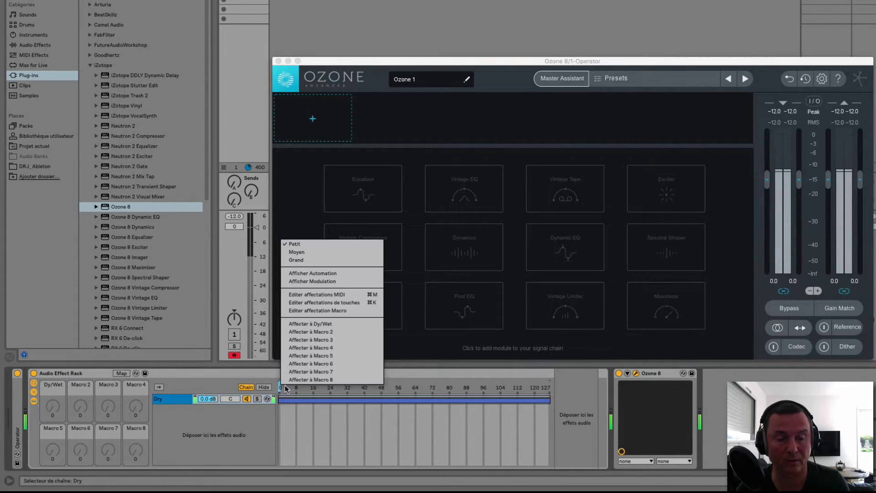
pyautogui.click(318, 324)
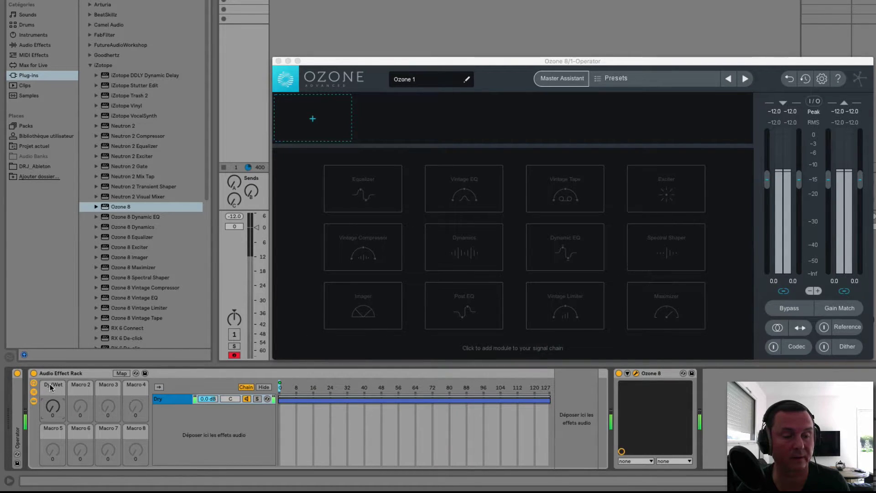
# Correct the first macro's name to Dry/Wet and test it by sweeping it to 127 and back to 0.
pyautogui.press('super+r')
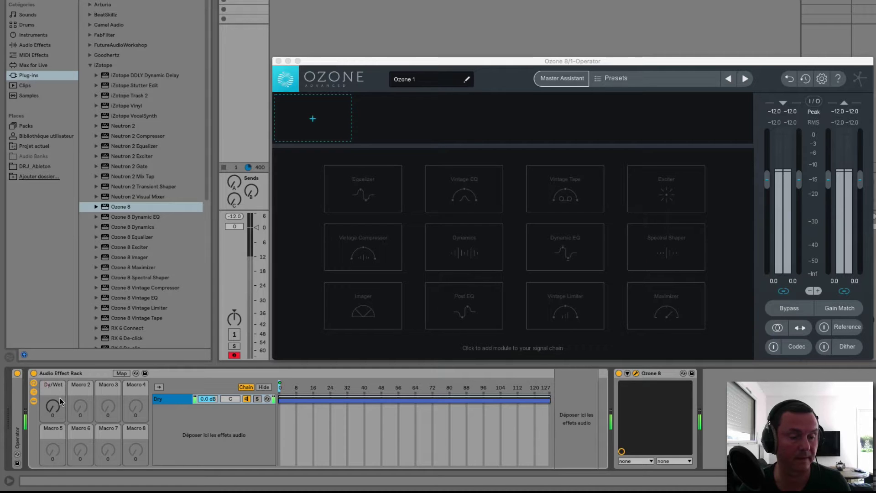
pyautogui.click(59, 398)
pyautogui.moveTo(54, 407)
pyautogui.mouseDown()
pyautogui.moveTo(54, 361)
pyautogui.moveTo(54, 410)
pyautogui.mouseUp()
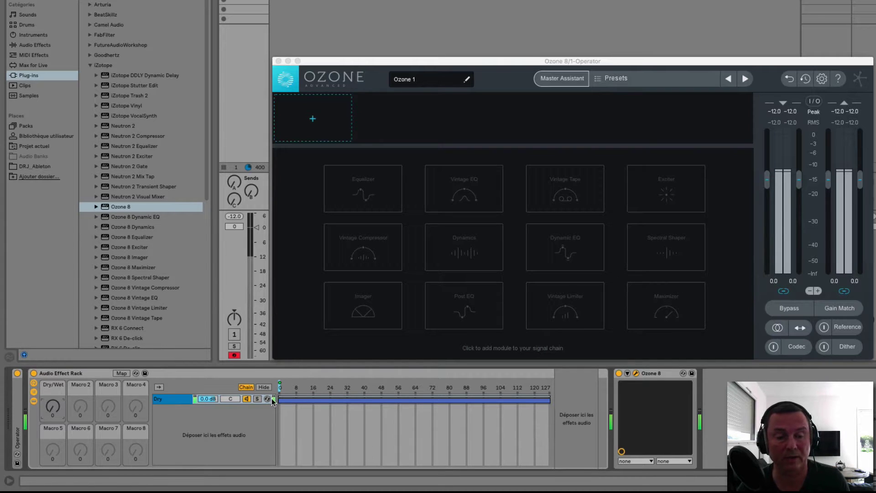
pyautogui.moveTo(53, 407); pyautogui.dragTo(53, 347)
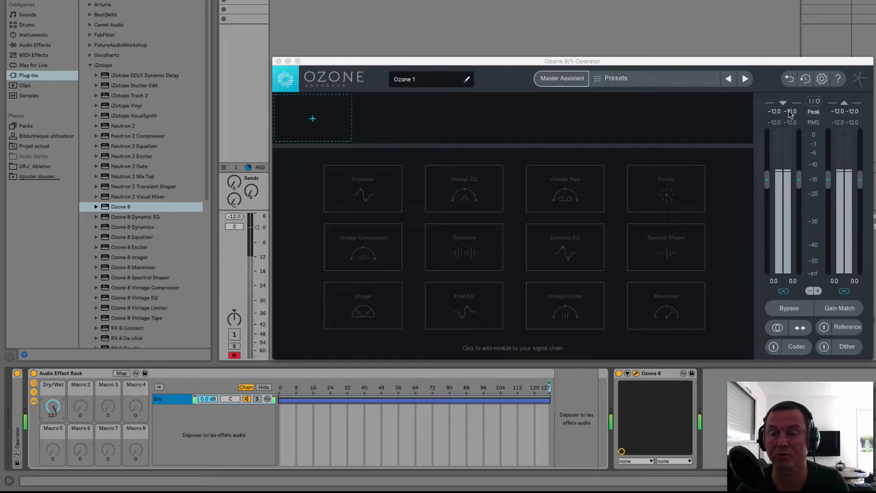
pyautogui.moveTo(53, 412); pyautogui.dragTo(54, 461)
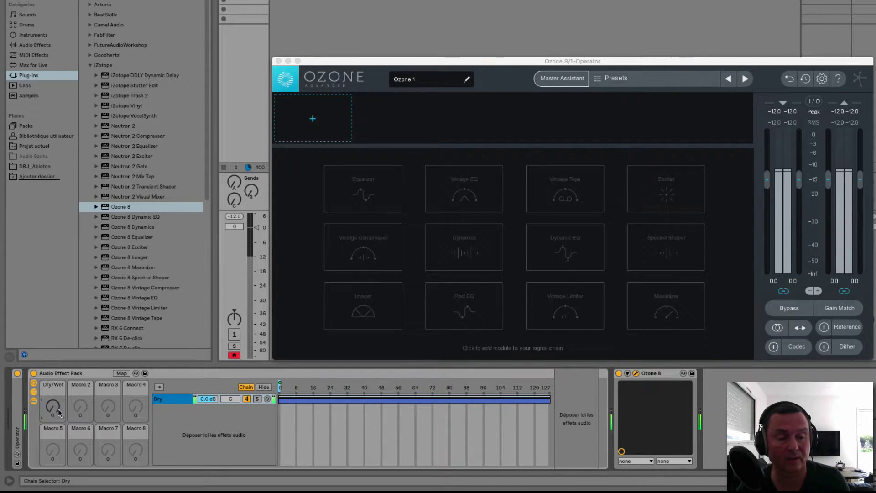
# Duplicate the Dry chain and name the copy Wet.
pyautogui.rightClick(174, 400)
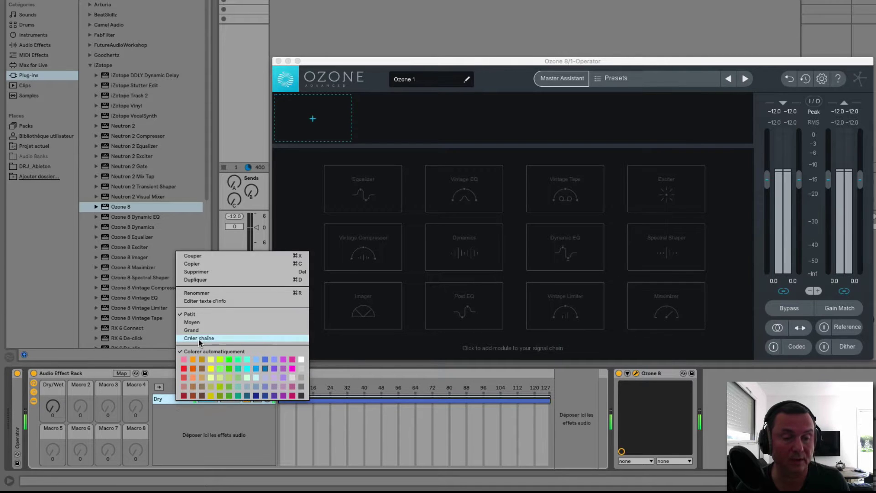
pyautogui.click(197, 280)
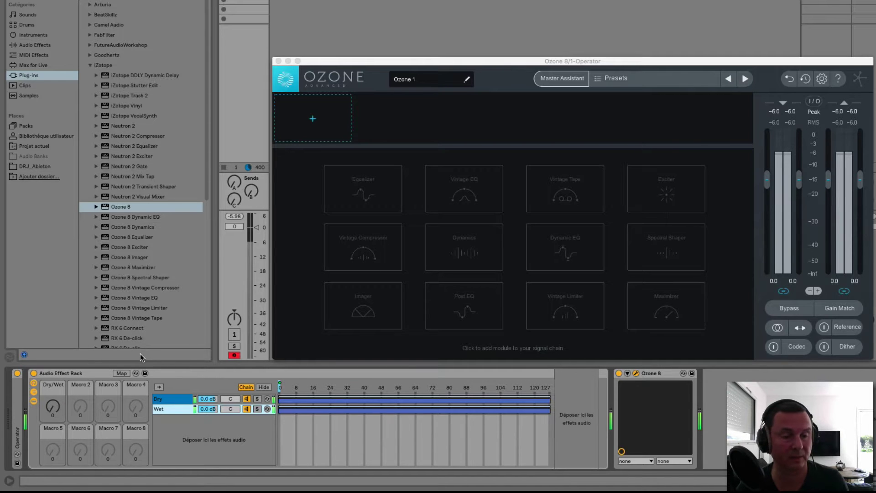
# Sweep the Dry/Wet macro to 127, 60 and back to 0 while checking the peak level in Ozone.
pyautogui.moveTo(55, 407); pyautogui.dragTo(55, 365)
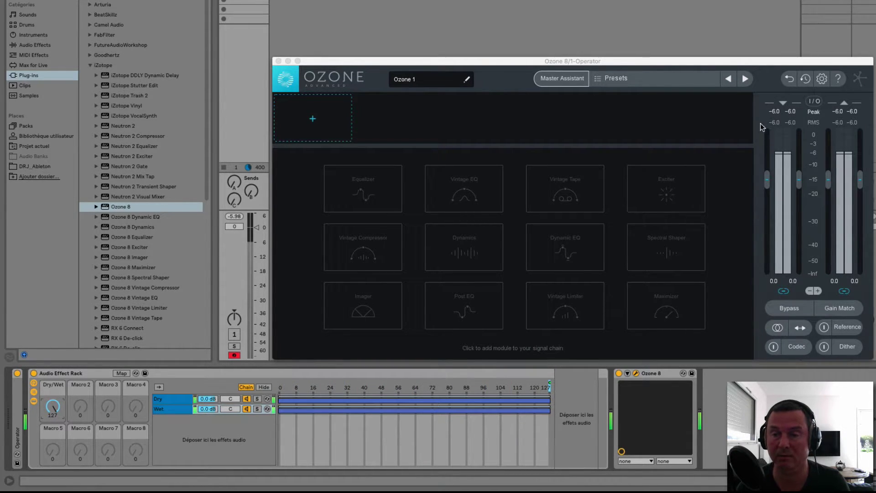
pyautogui.click(774, 114)
pyautogui.moveTo(550, 386); pyautogui.dragTo(407, 386)
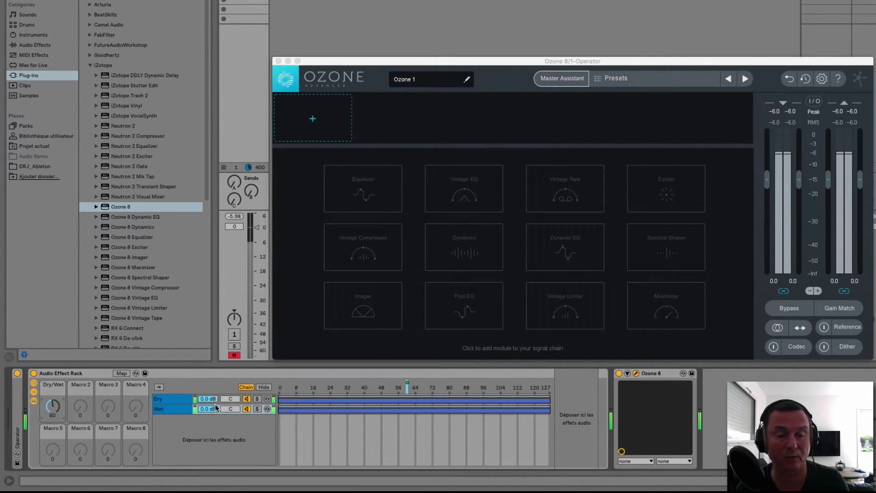
pyautogui.moveTo(54, 405); pyautogui.dragTo(54, 452)
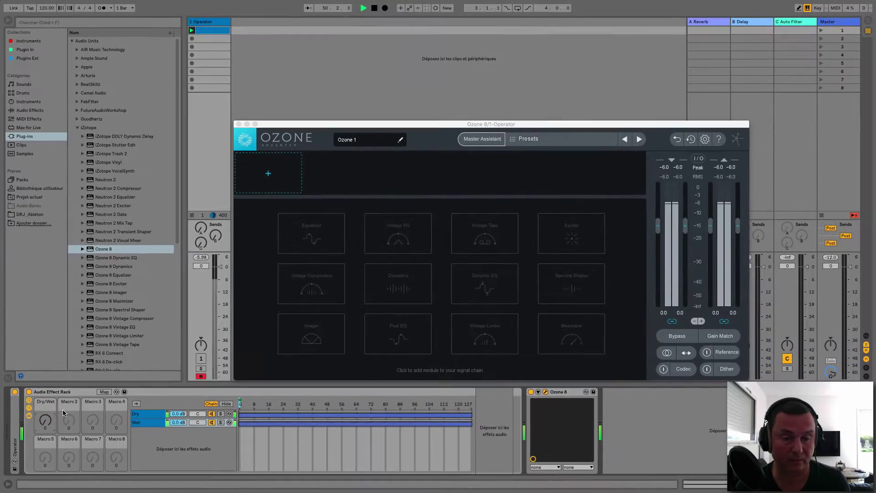
# Switch to the browser and read the Amplitude et Décibels page down to the section on the logarithmic scale's advantages.
pyautogui.press('super+Tab')
pyautogui.press('super+Tab')
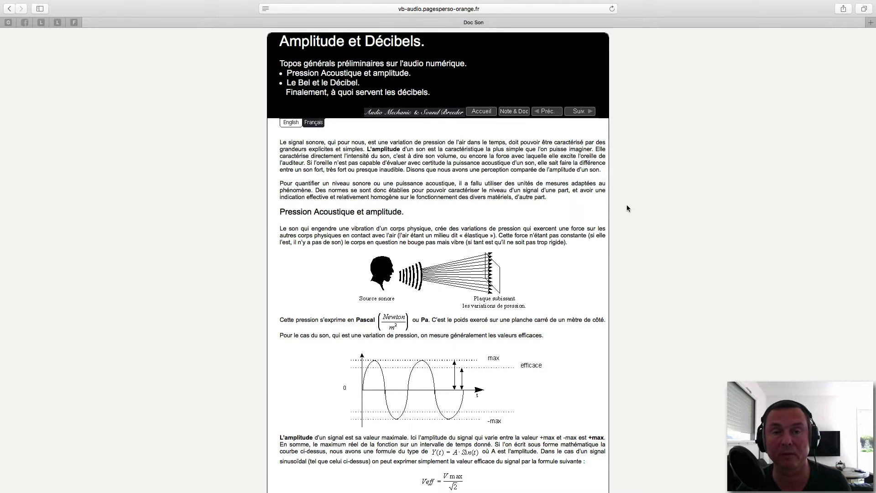
pyautogui.scroll(-10, 676, 258)
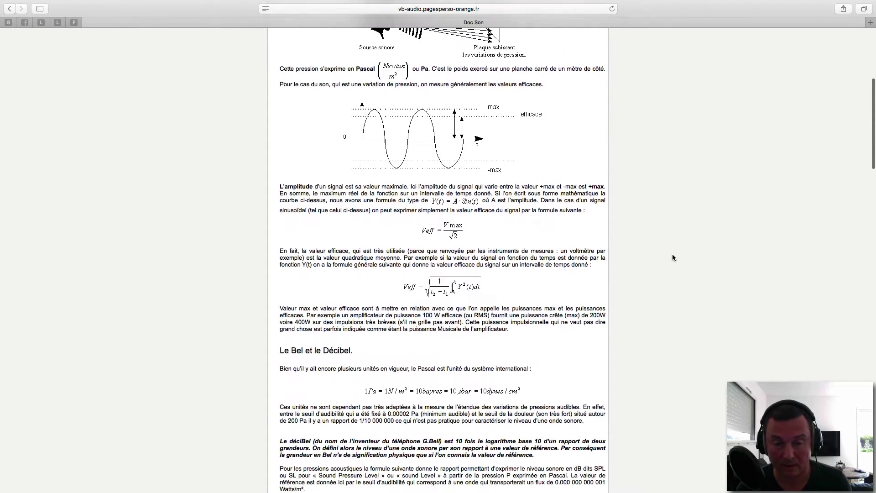
pyautogui.scroll(-10, 672, 258)
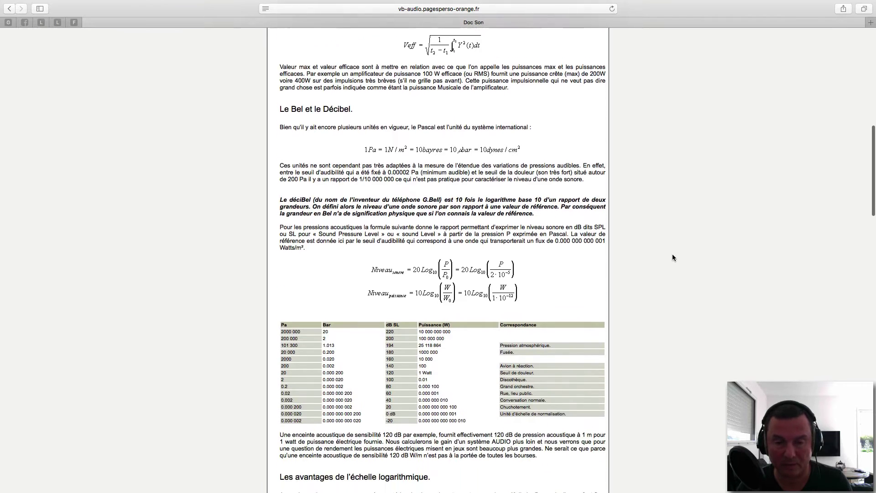
pyautogui.scroll(-10, 672, 258)
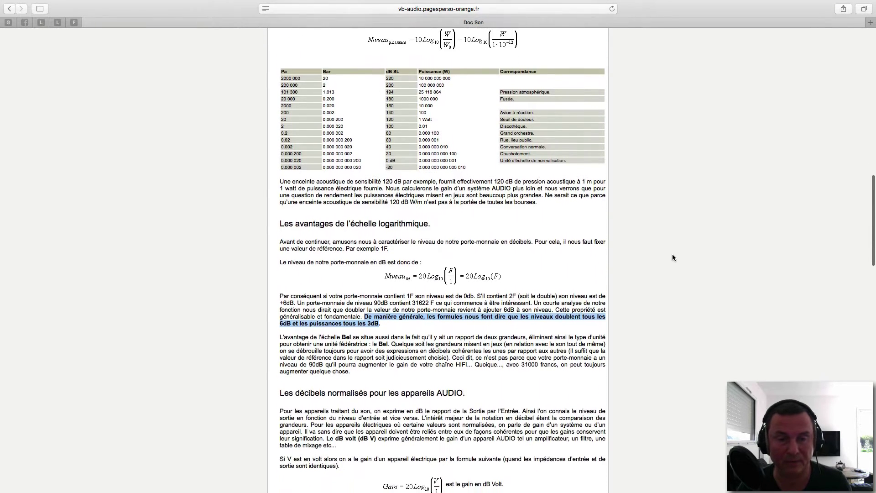
pyautogui.scroll(-3, 673, 258)
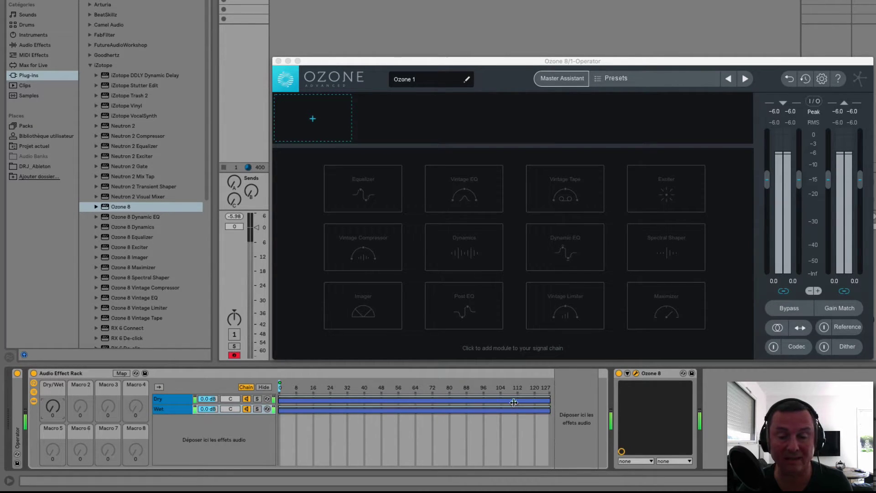
# Shorten the Dry chain's zone to end at 126 and fade it out across its full length.
pyautogui.moveTo(52, 413)
pyautogui.mouseDown()
pyautogui.moveTo(53, 397)
pyautogui.moveTo(52, 413)
pyautogui.mouseUp()
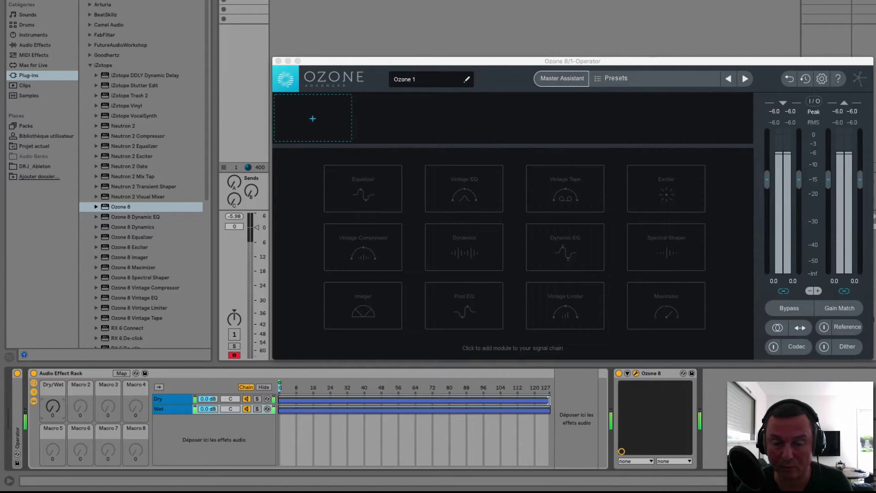
pyautogui.click(549, 409)
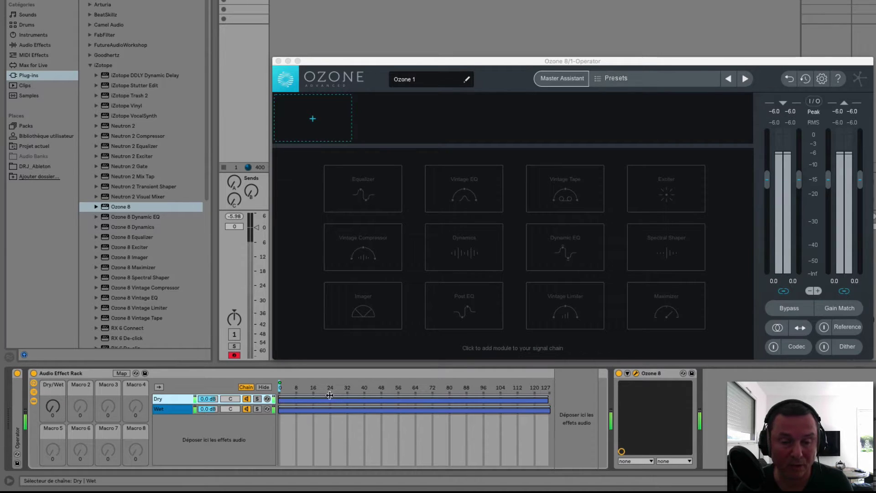
pyautogui.moveTo(545, 395); pyautogui.dragTo(275, 387)
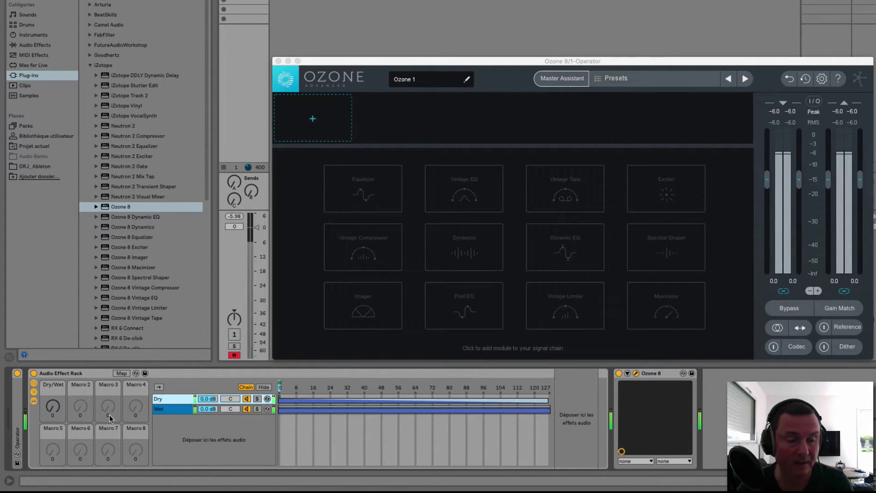
# Move the start of the Wet chain's zone to 1 and check the levels with the Dry/Wet macro at 0 and 127.
pyautogui.click(53, 406)
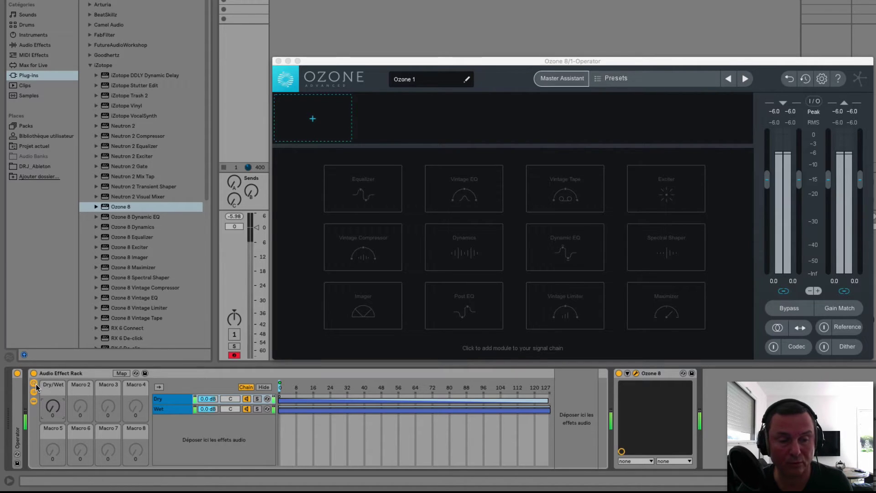
pyautogui.click(281, 412)
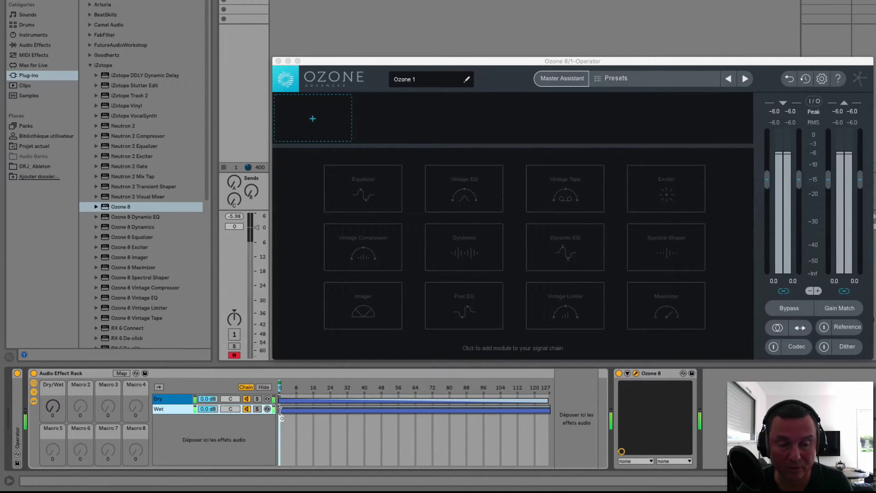
pyautogui.click(49, 408)
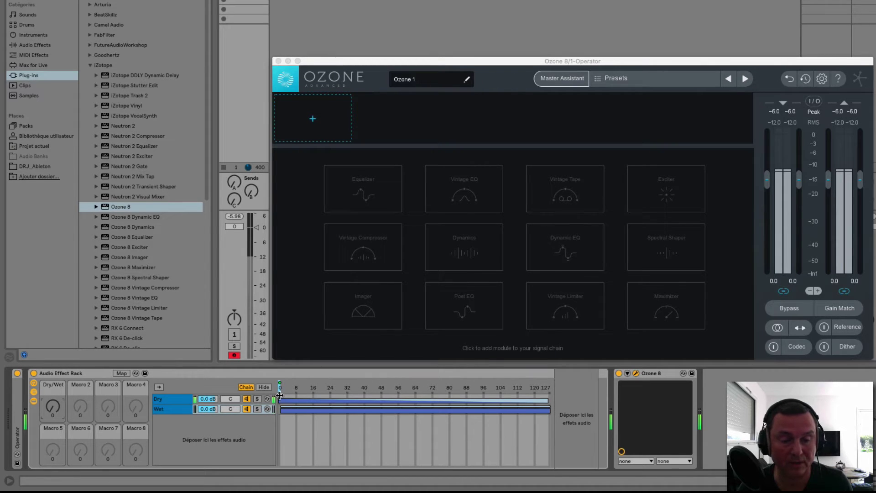
pyautogui.moveTo(53, 406); pyautogui.dragTo(55, 365)
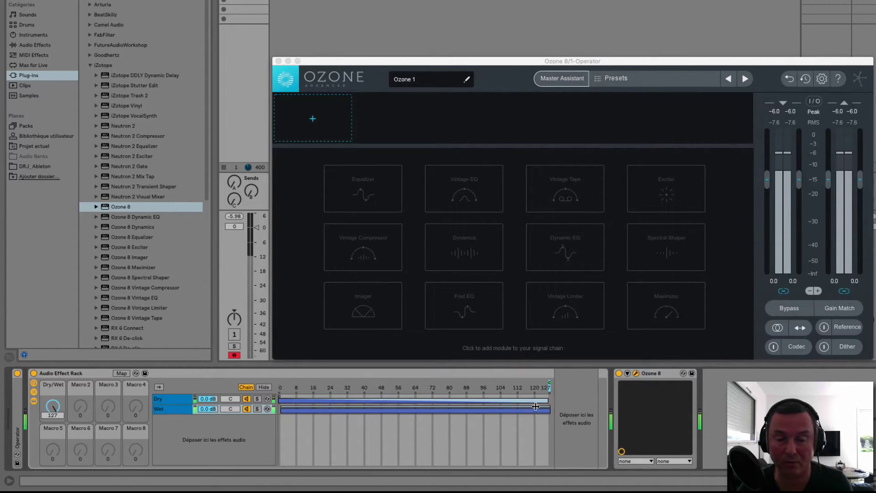
# Set the Dry/Wet macro to 6 and fade the Wet chain's zone in across its full length up to 127.
pyautogui.moveTo(53, 407)
pyautogui.mouseDown()
pyautogui.moveTo(53, 461)
pyautogui.moveTo(53, 404)
pyautogui.mouseUp()
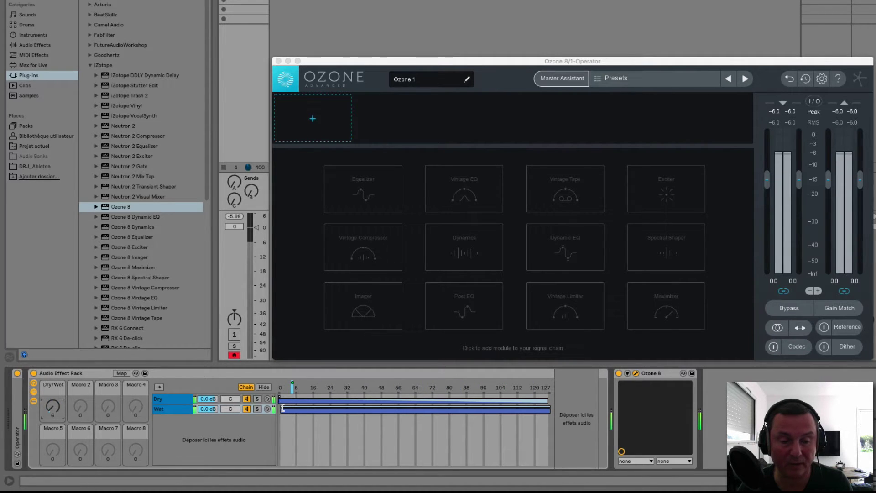
pyautogui.click(283, 408)
pyautogui.moveTo(282, 408); pyautogui.dragTo(551, 421)
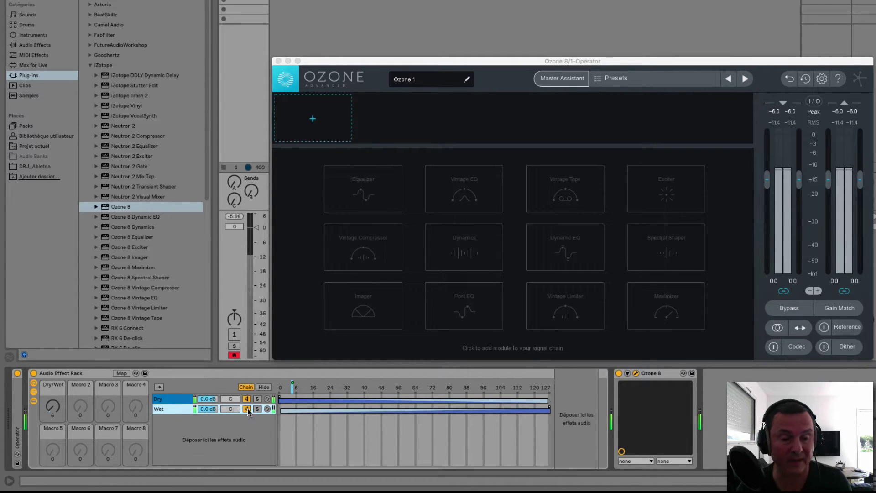
# Check the Ozone 8 peak levels with the Dry/Wet macro at 0, 127 and 64, and return the macro to 0.
pyautogui.moveTo(54, 406); pyautogui.dragTo(54, 419)
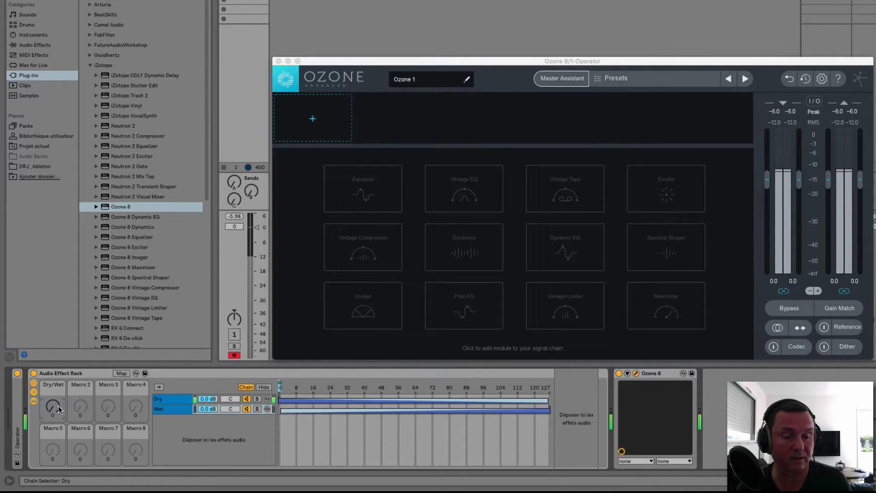
pyautogui.click(782, 114)
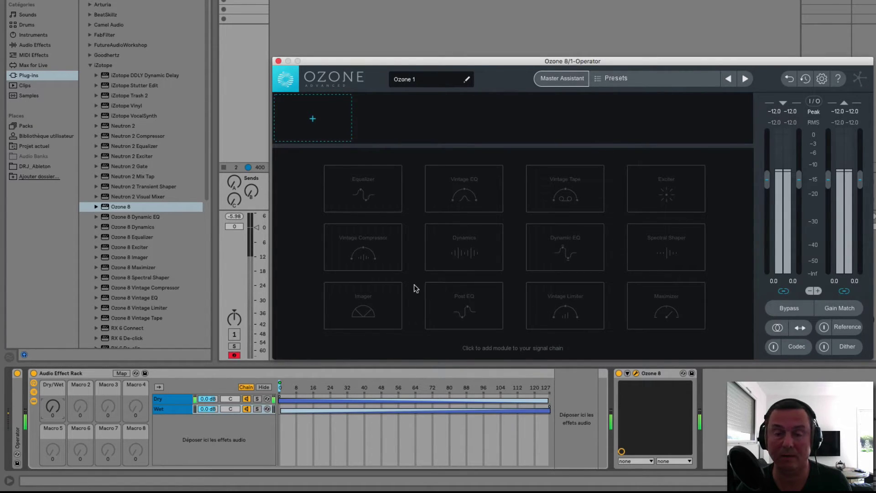
pyautogui.click(52, 408)
pyautogui.moveTo(53, 408); pyautogui.dragTo(53, 319)
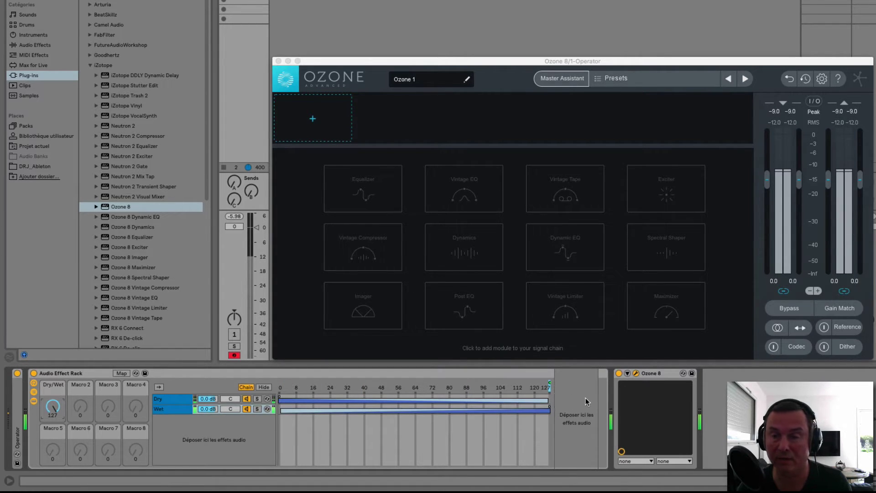
pyautogui.click(794, 115)
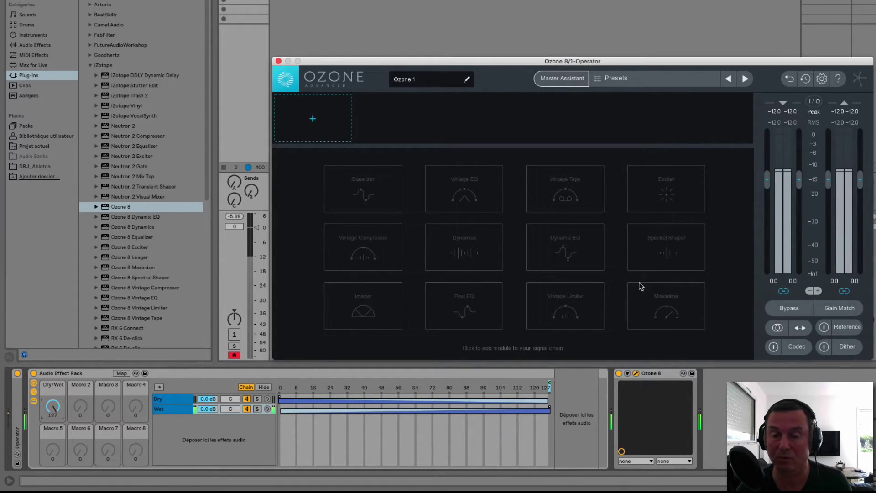
pyautogui.moveTo(58, 401); pyautogui.dragTo(58, 441)
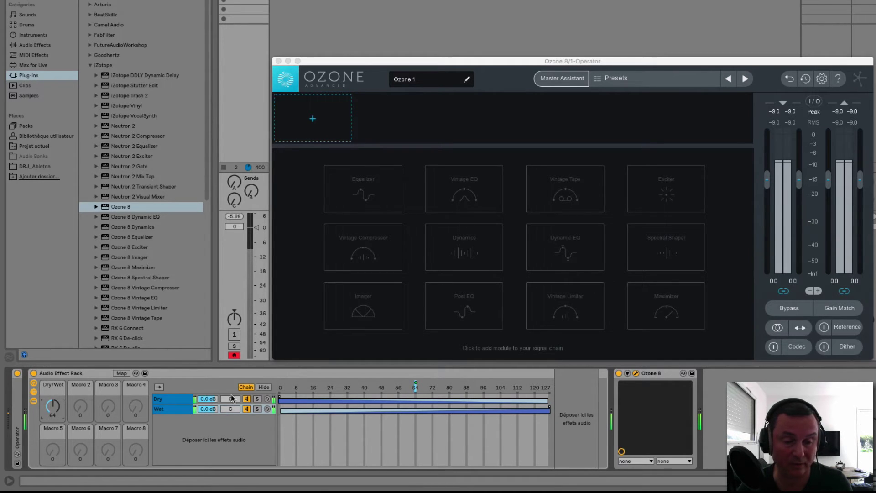
pyautogui.moveTo(54, 405); pyautogui.dragTo(53, 445)
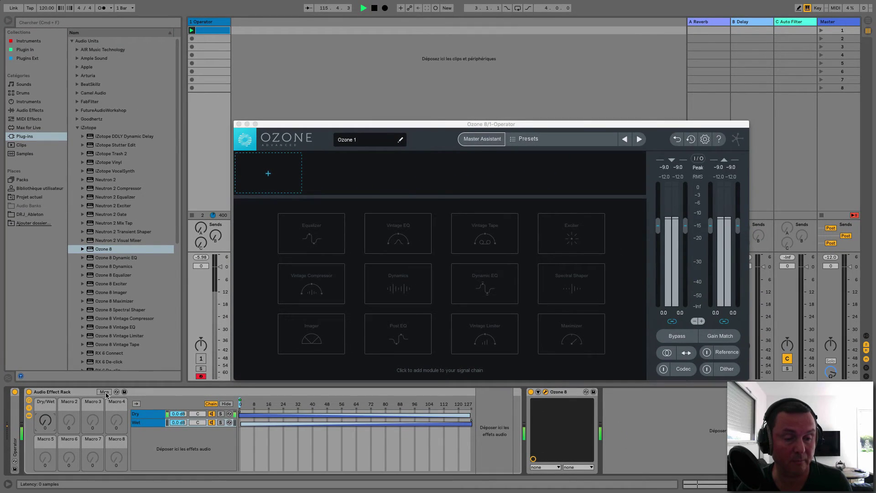
# Map the Dry chain's volume to the Dry/Wet macro with a minimum of 0.0 dB and a maximum of -6.0 dB.
pyautogui.click(122, 373)
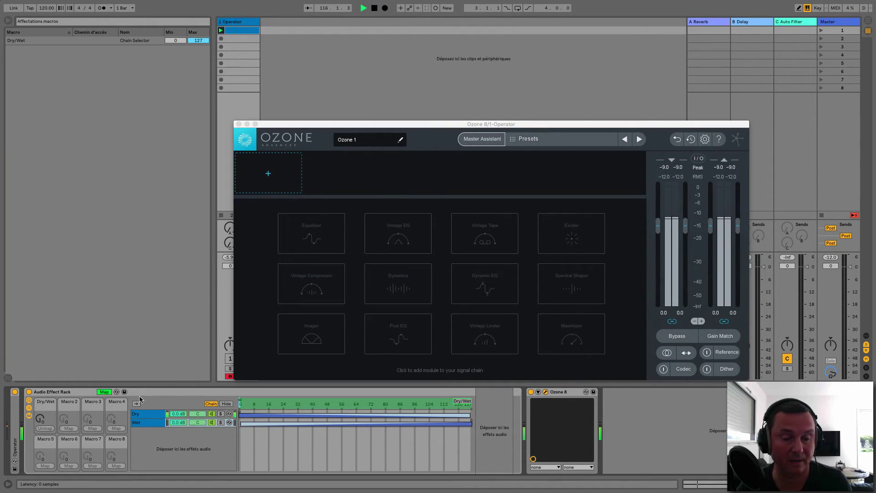
pyautogui.click(178, 414)
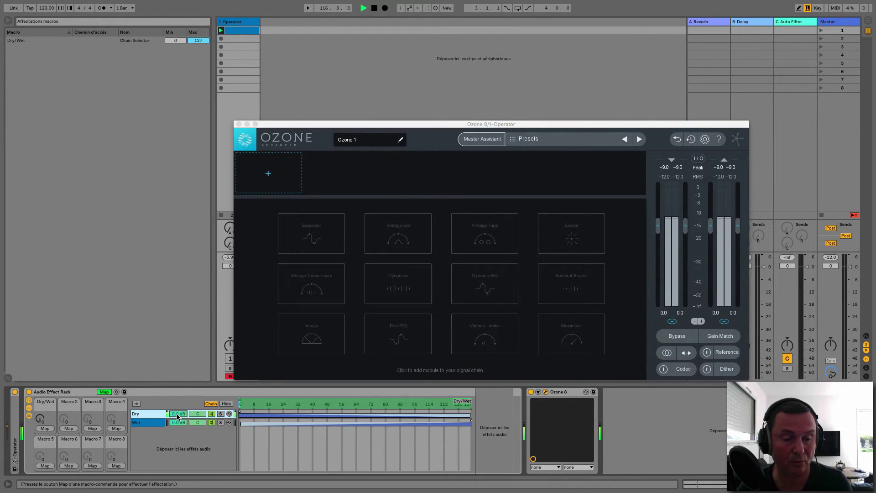
pyautogui.click(44, 429)
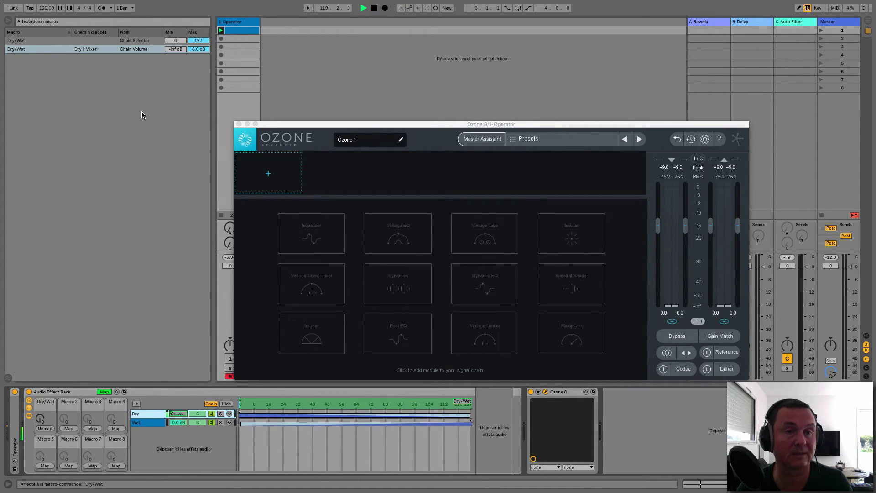
pyautogui.click(175, 49)
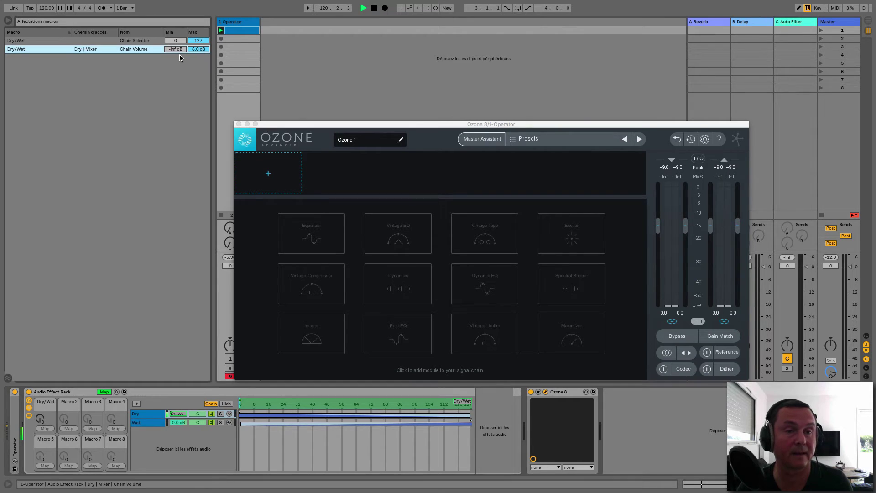
pyautogui.click(203, 50)
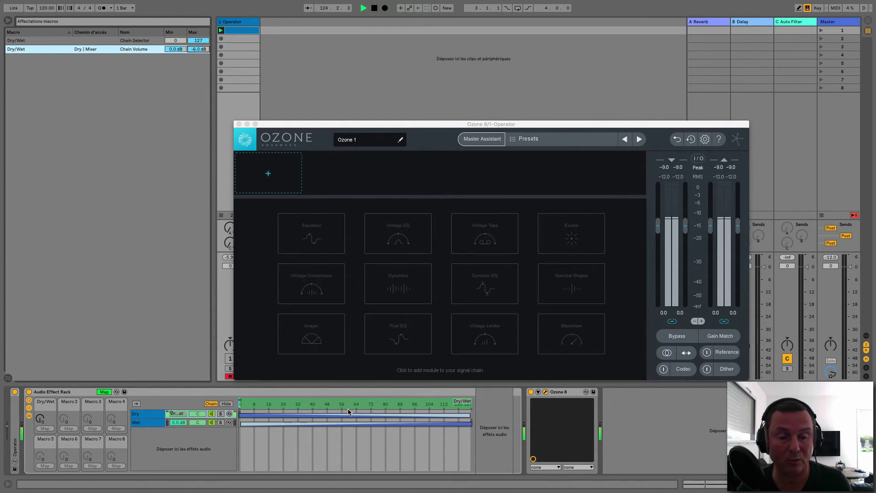
# Map the Wet chain's volume to the Dry/Wet macro and set the Dry volume's range again to minimum 0.0 dB, maximum -6.0 dB.
pyautogui.click(181, 424)
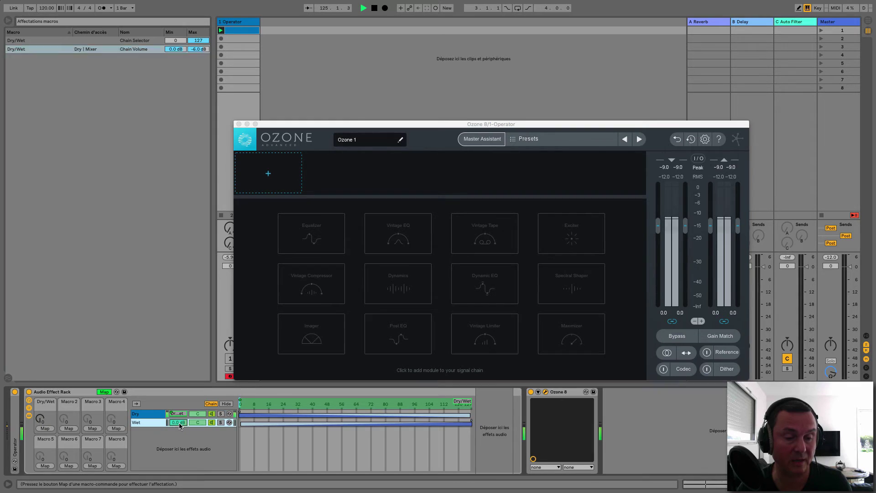
pyautogui.click(45, 428)
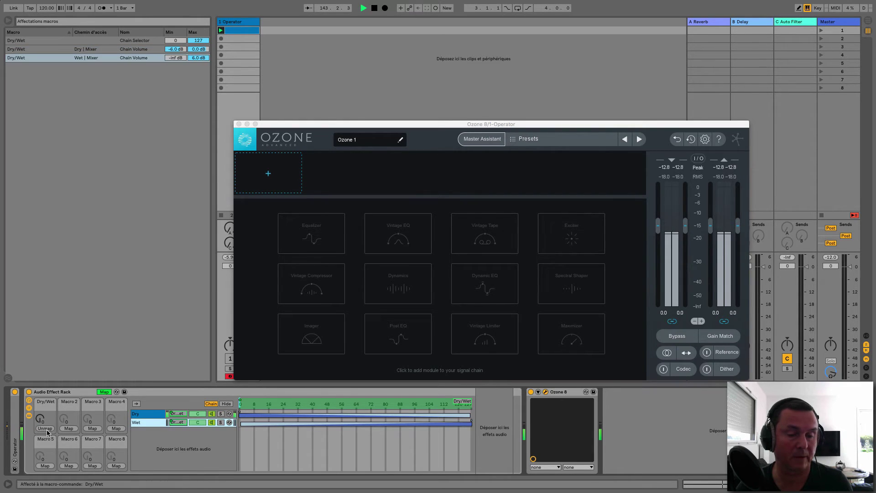
pyautogui.click(174, 52)
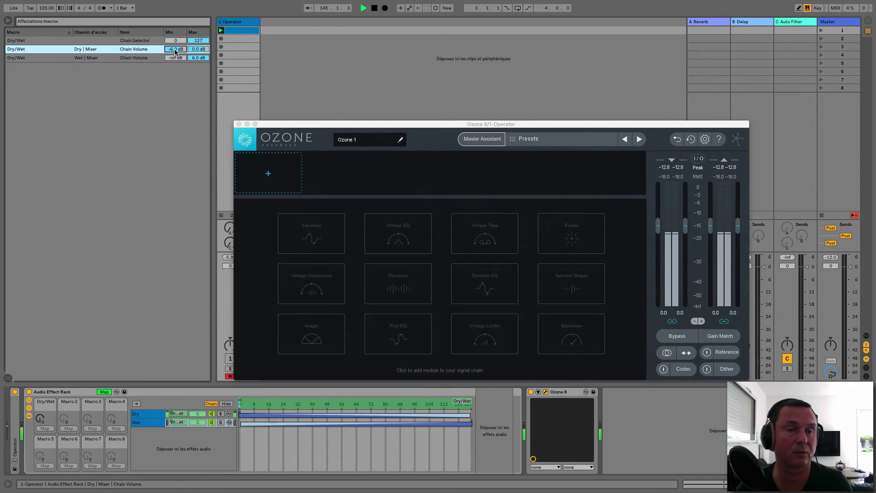
pyautogui.write('0')
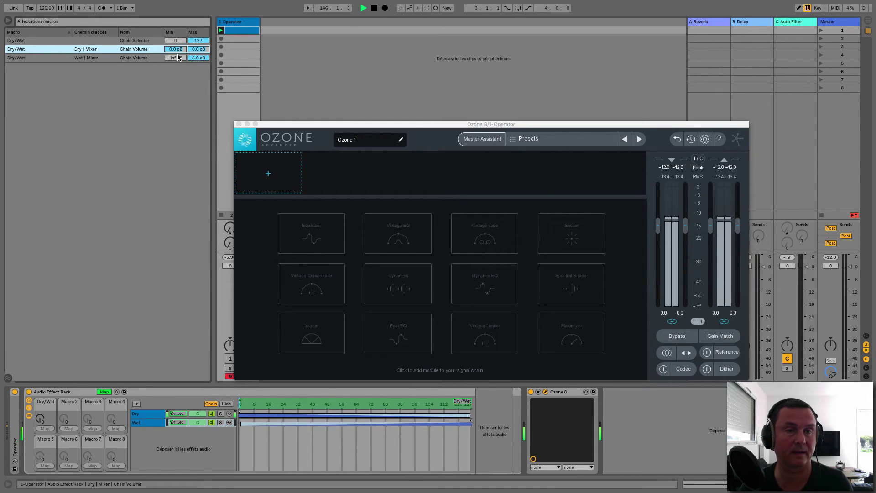
pyautogui.moveTo(197, 50); pyautogui.dragTo(205, 64)
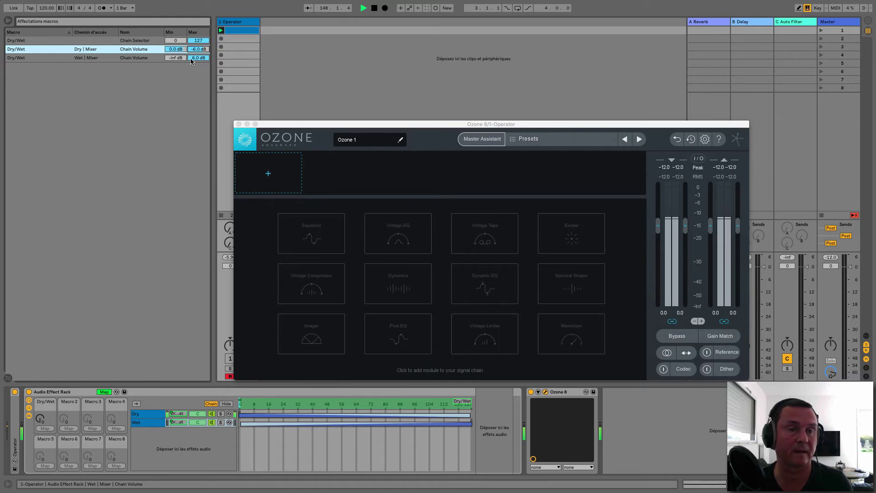
# Set the Wet volume's macro range to minimum -6.0 dB and maximum 0.0 dB, and leave macro mapping mode.
pyautogui.click(193, 58)
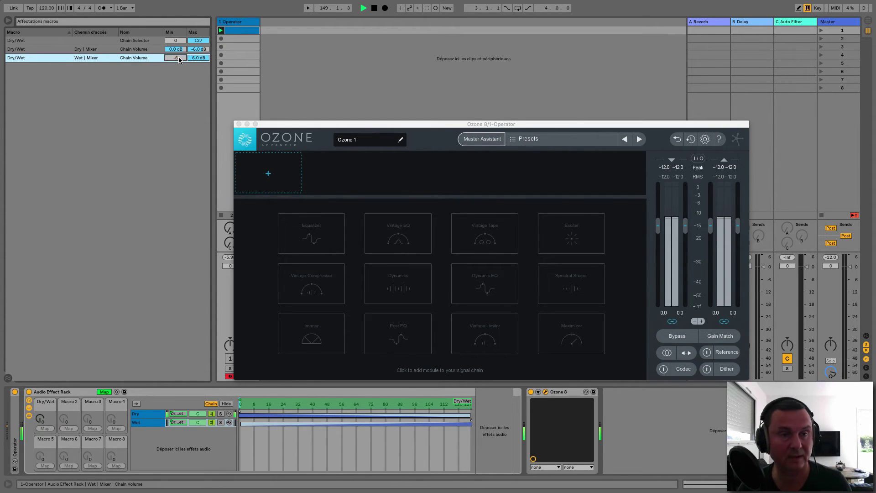
pyautogui.moveTo(197, 58); pyautogui.dragTo(198, 61)
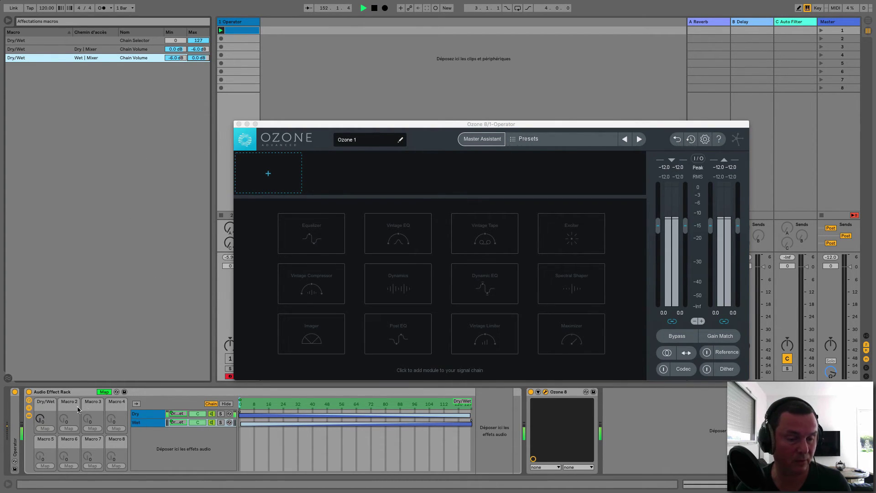
pyautogui.click(104, 391)
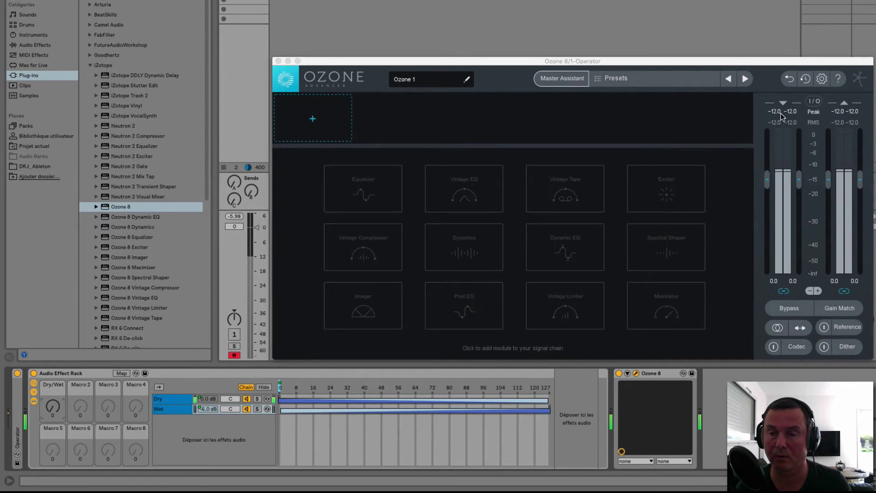
# Check the peak levels with the Dry/Wet macro at 0, 127 and 64, return it to 127 and close the Ozone 8 window.
pyautogui.click(782, 116)
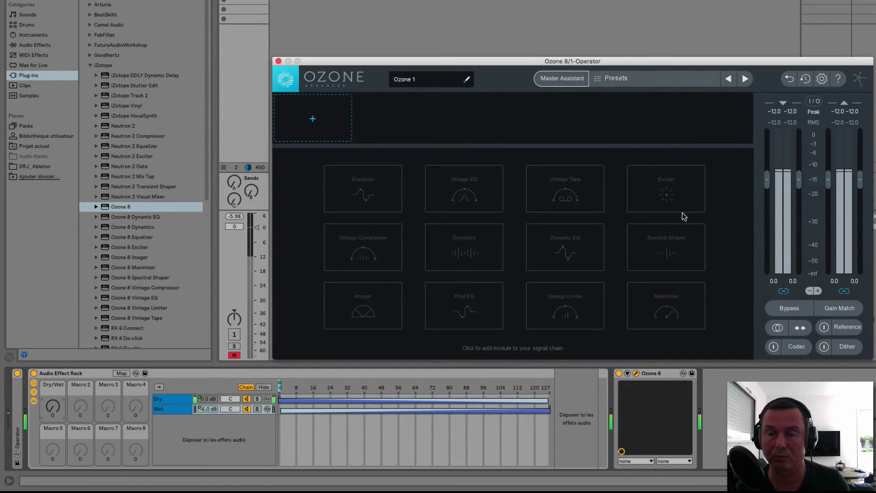
pyautogui.moveTo(52, 412); pyautogui.dragTo(52, 392)
pyautogui.click(778, 117)
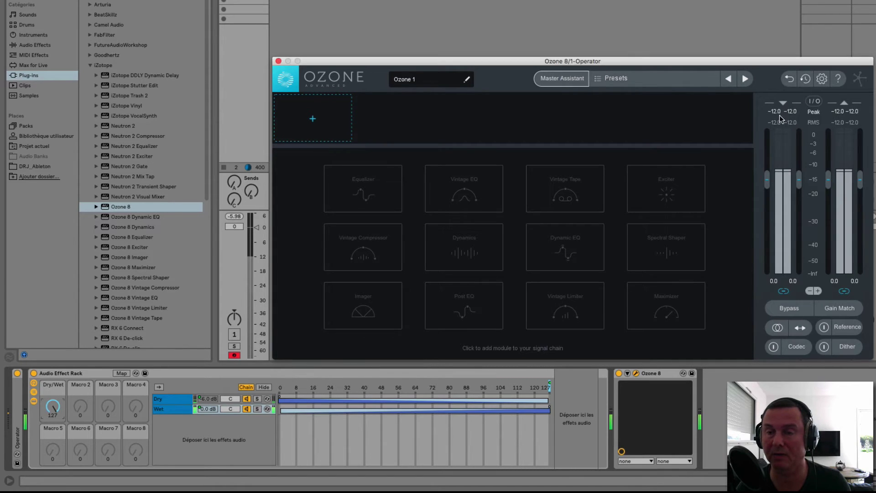
pyautogui.moveTo(53, 408); pyautogui.dragTo(53, 416)
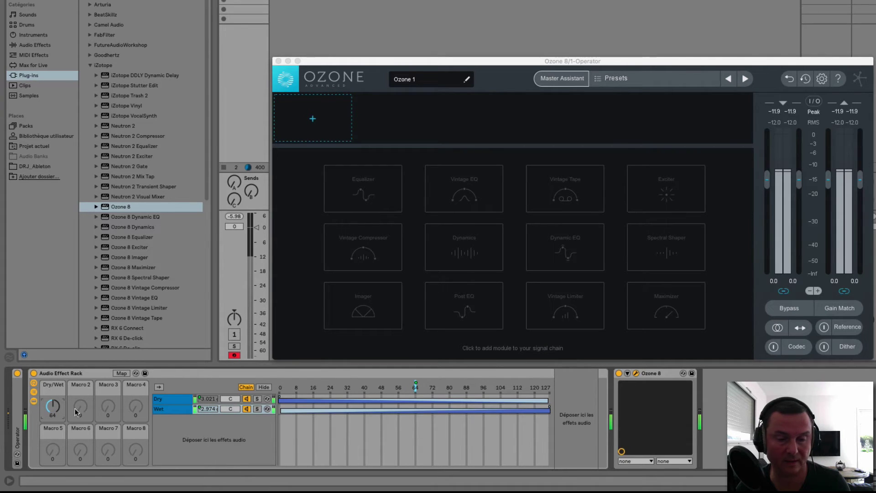
pyautogui.click(790, 118)
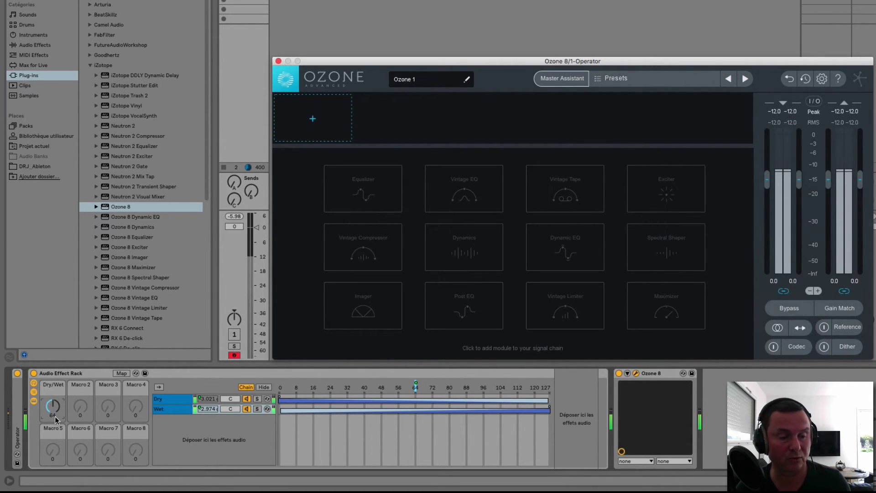
pyautogui.moveTo(53, 413)
pyautogui.mouseDown()
pyautogui.moveTo(53, 400)
pyautogui.moveTo(53, 424)
pyautogui.moveTo(53, 398)
pyautogui.mouseUp()
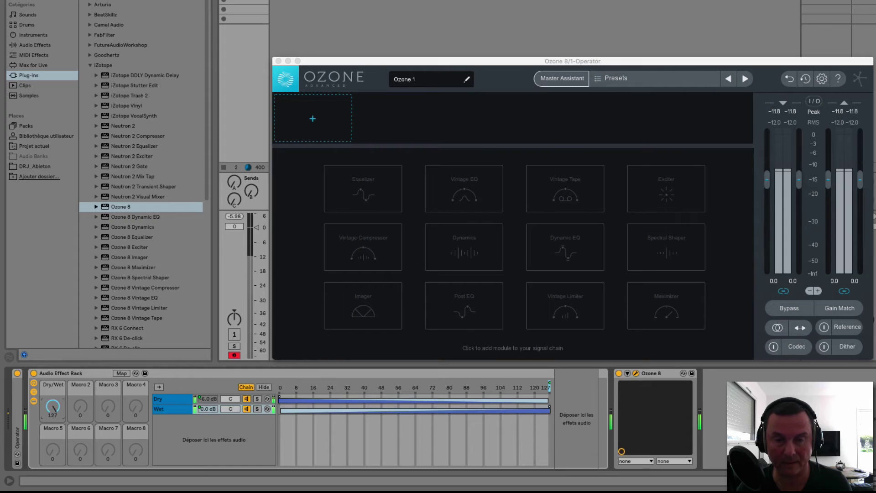
pyautogui.click(278, 61)
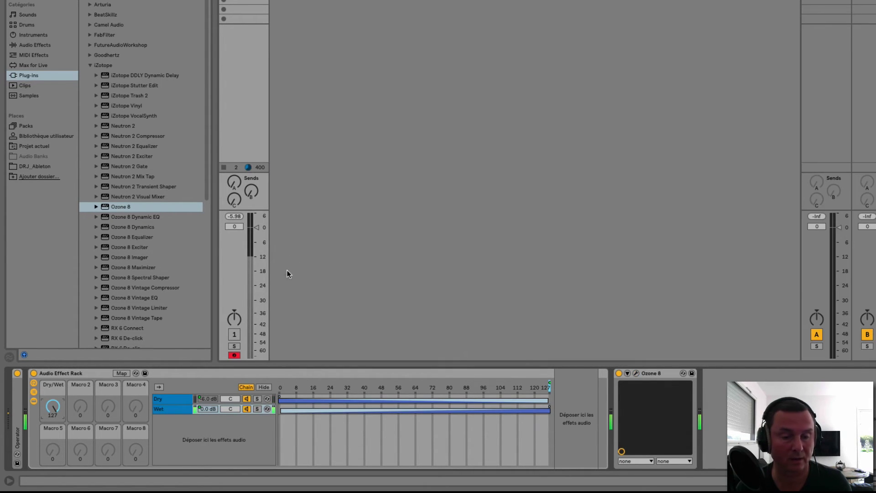
# Add an Auto Filter to the Wet chain and set its frequency to about 2.18 kHz with a resonance of 23 %.
pyautogui.click(175, 411)
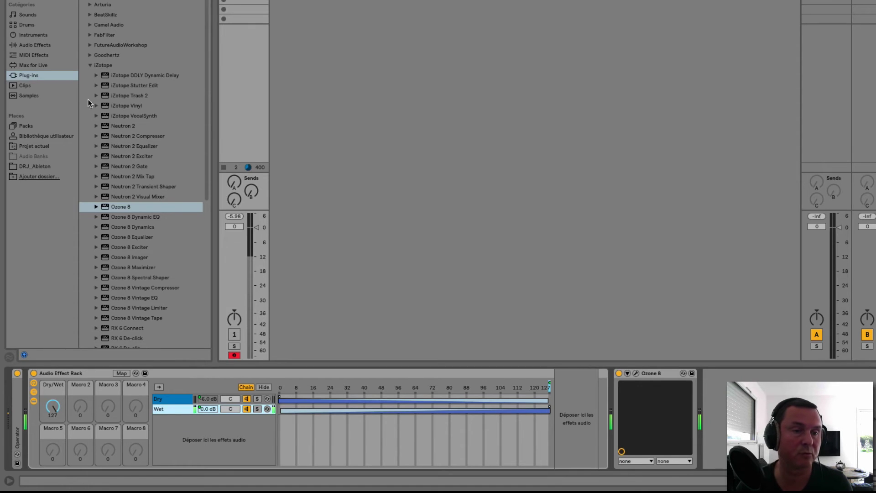
pyautogui.click(90, 66)
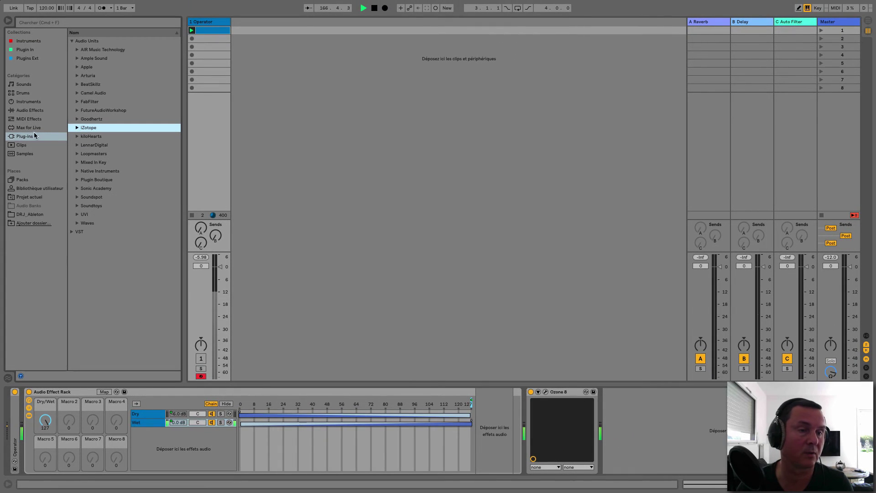
pyautogui.click(28, 110)
pyautogui.moveTo(92, 60); pyautogui.dragTo(158, 429)
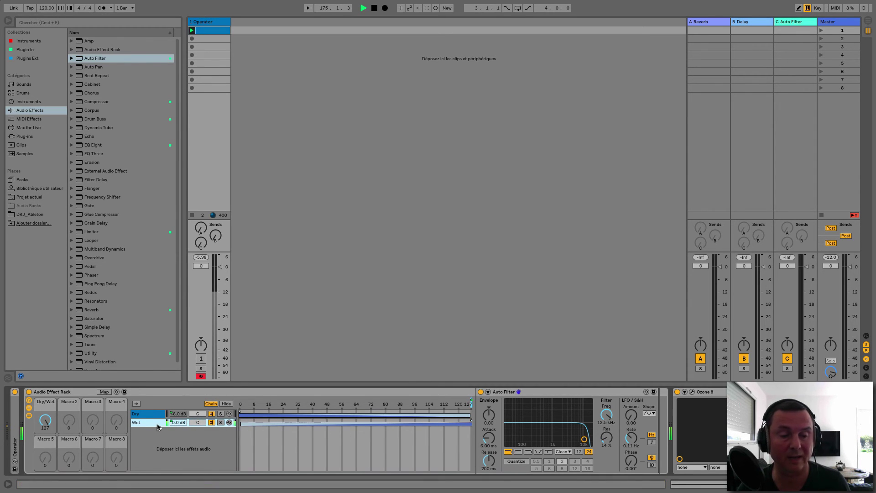
pyautogui.moveTo(584, 438); pyautogui.dragTo(562, 436)
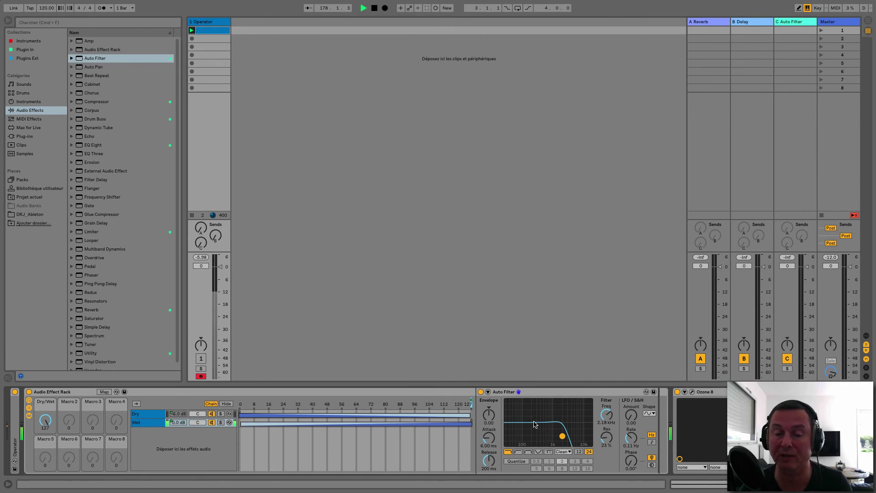
# Set the Dry/Wet macro to 38 and compare the devices on the Dry and Wet chains, leaving the Wet chain selected.
pyautogui.moveTo(45, 420)
pyautogui.mouseDown()
pyautogui.moveTo(45, 458)
pyautogui.moveTo(46, 421)
pyautogui.mouseUp()
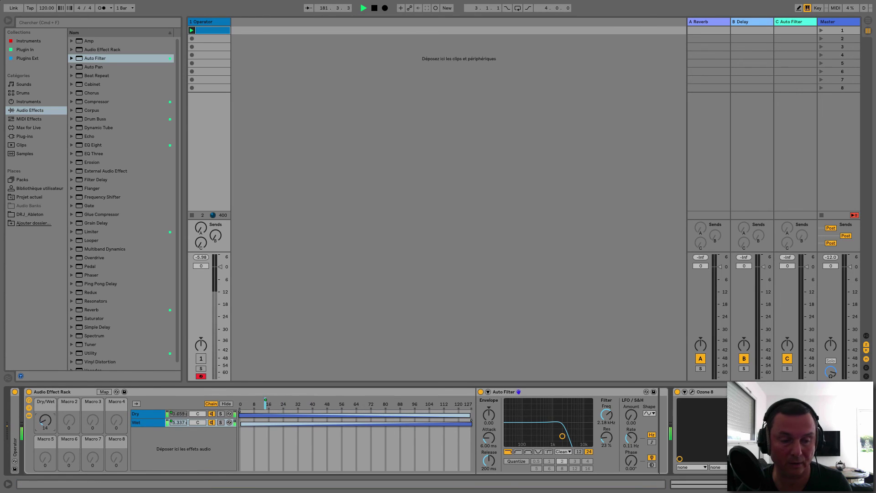
pyautogui.click(550, 397)
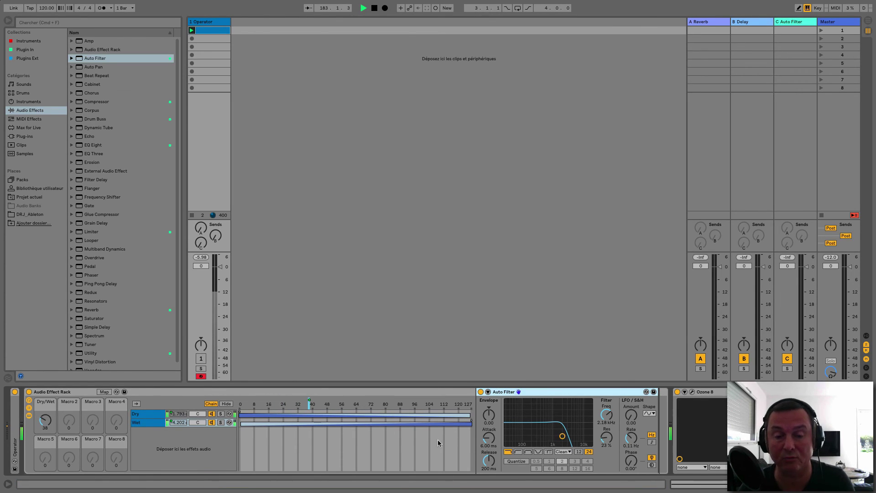
pyautogui.click(155, 415)
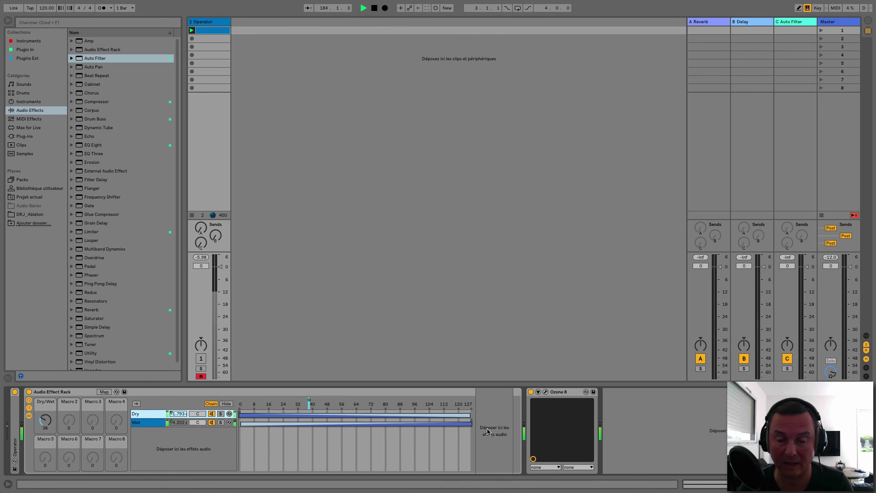
pyautogui.click(137, 424)
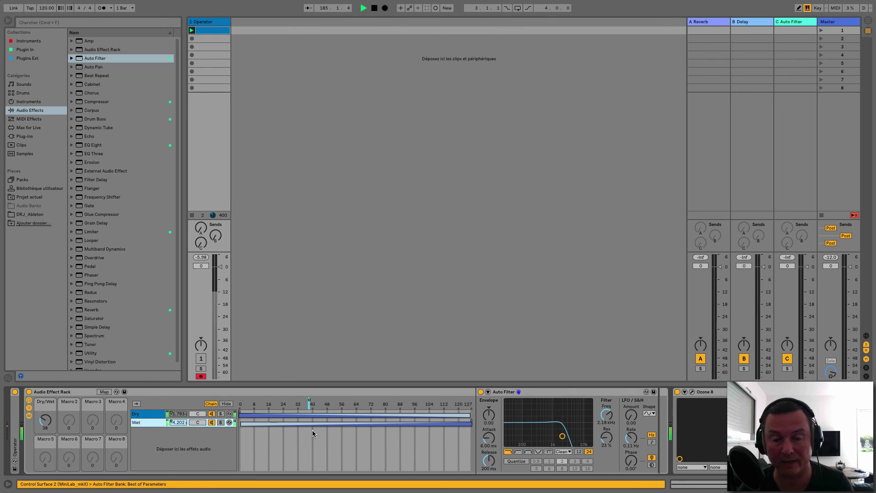